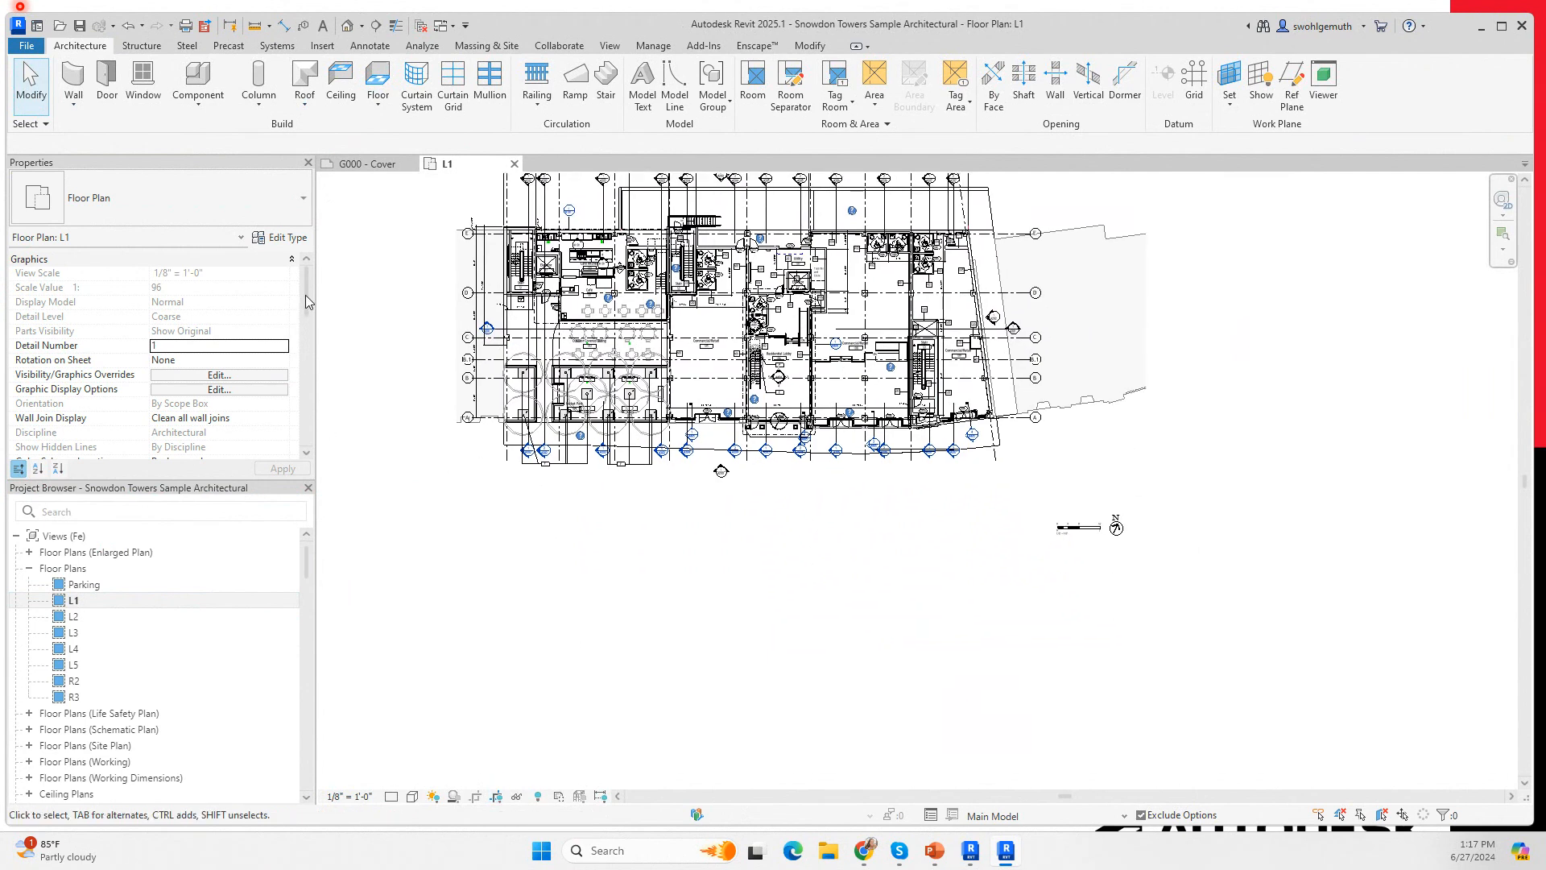
Remove the view template from the L1 floor plan by assigning <None>.
left_click_drag(306, 295, 302, 393)
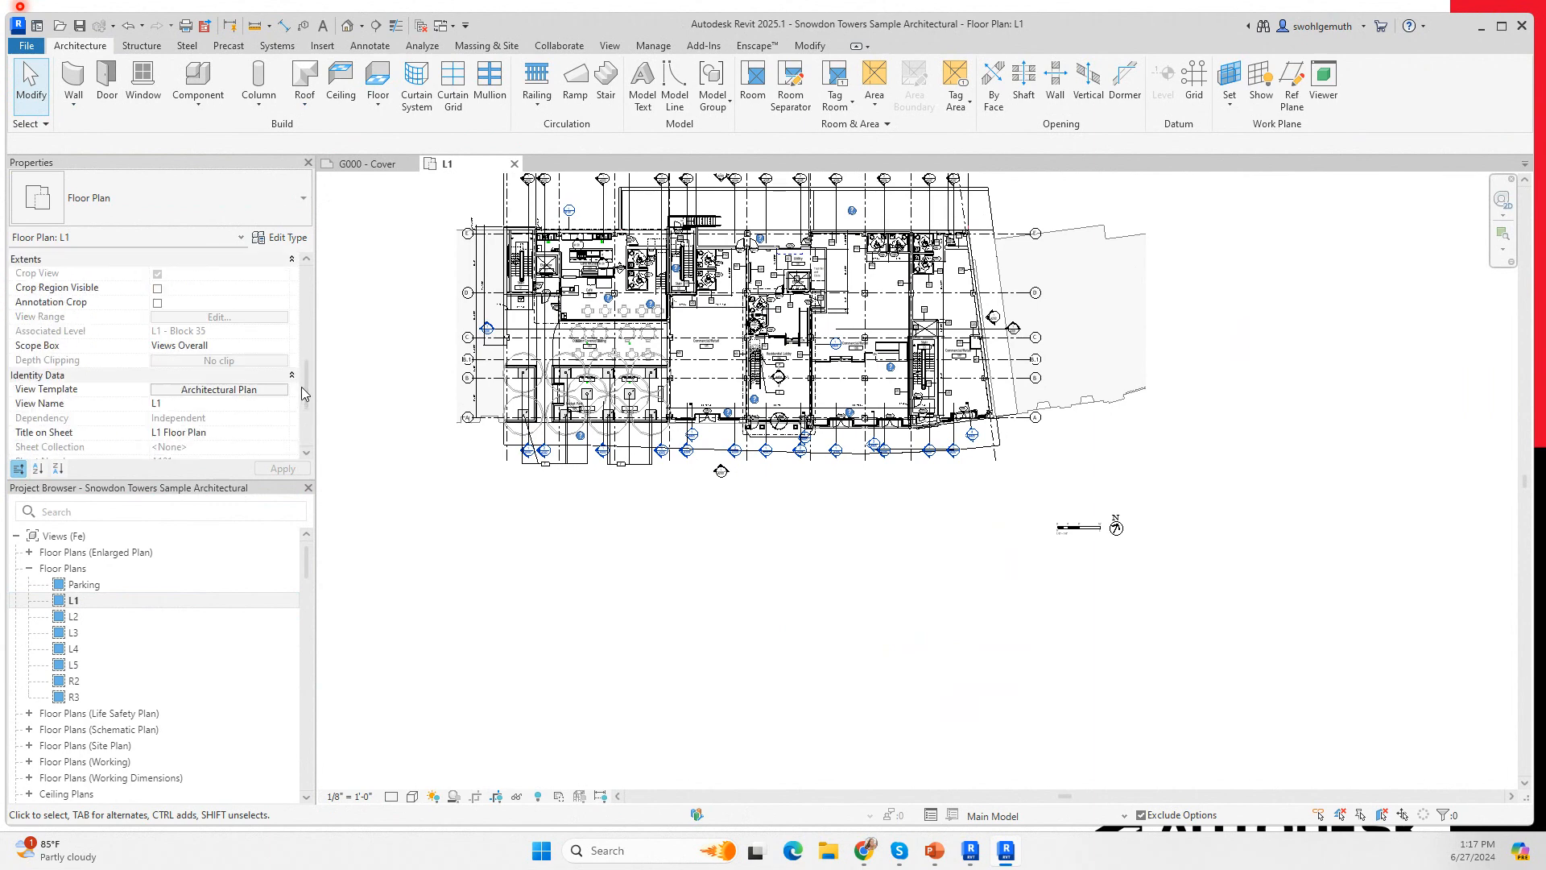
left_click(214, 390)
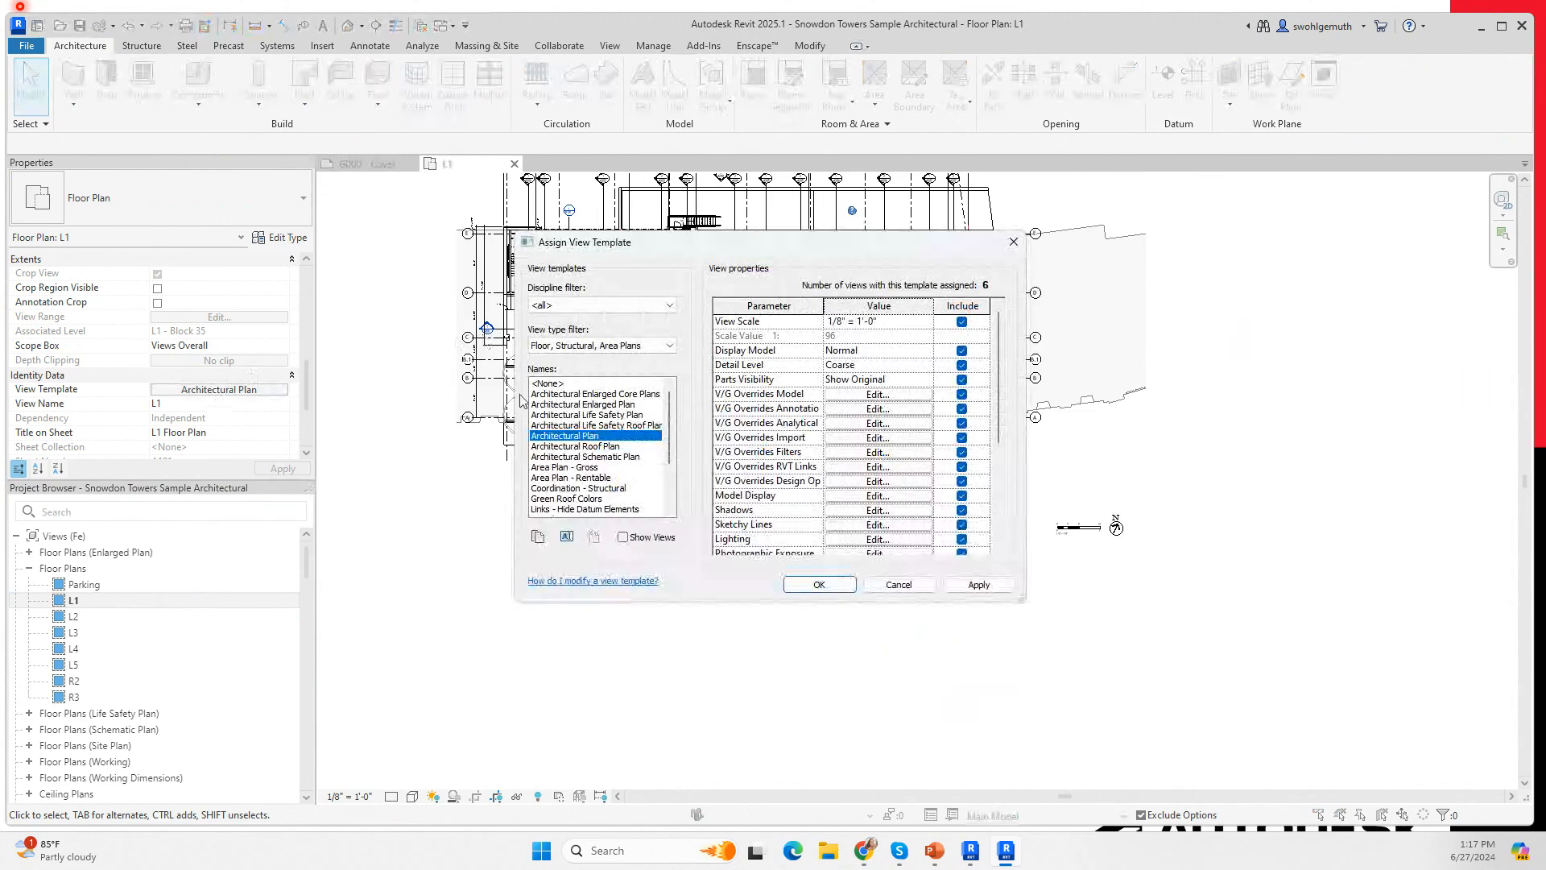
left_click(542, 384)
left_click(817, 584)
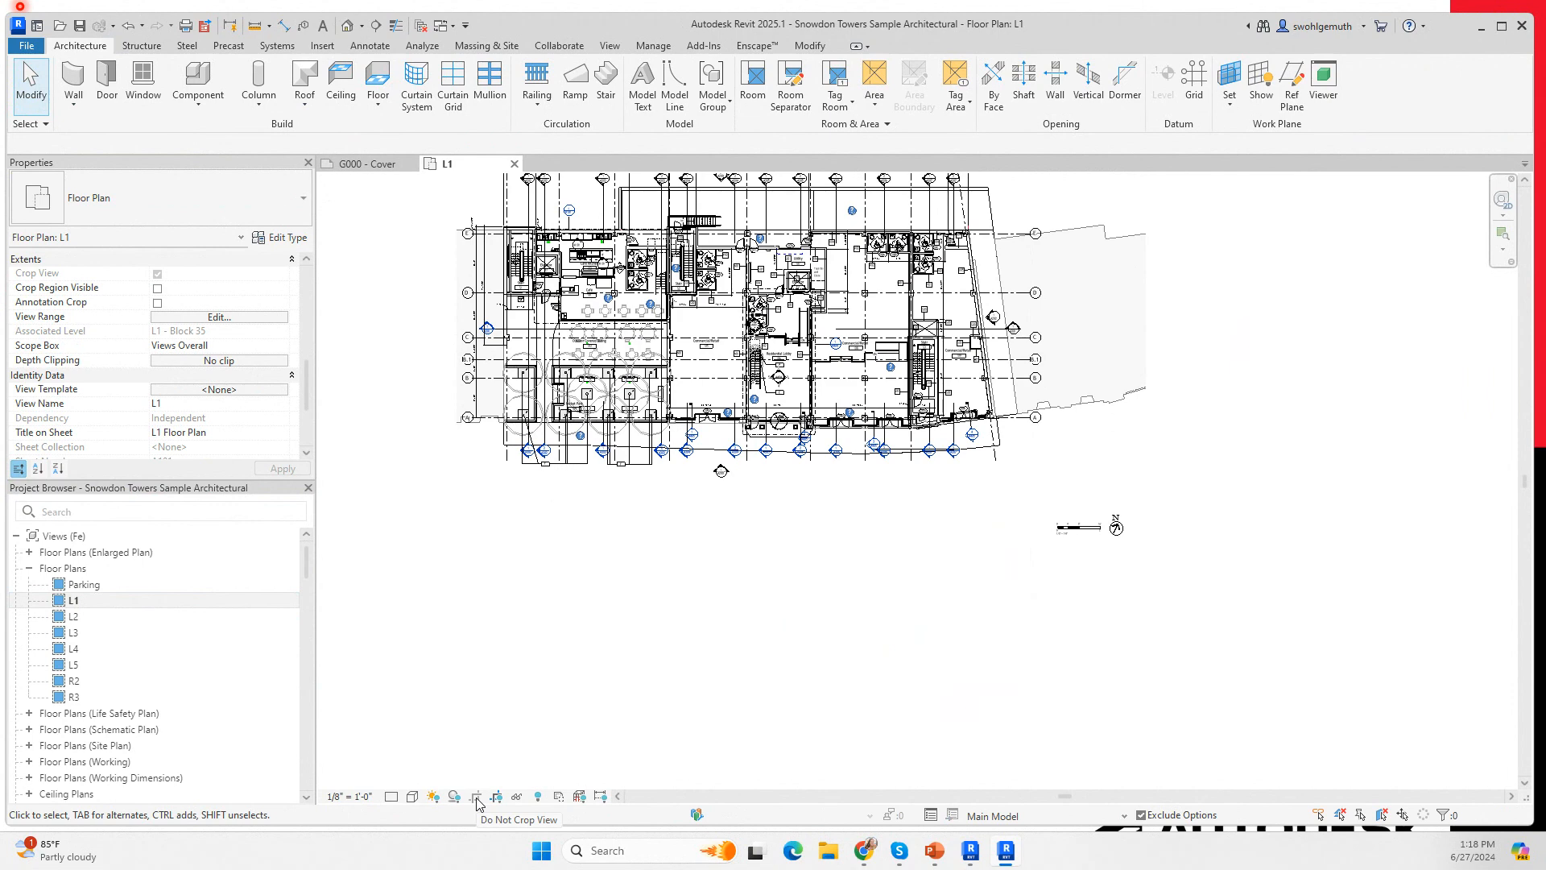
Set the L1 floor plan's scope box to None and turn off view cropping.
scroll(251, 413, "down", 2)
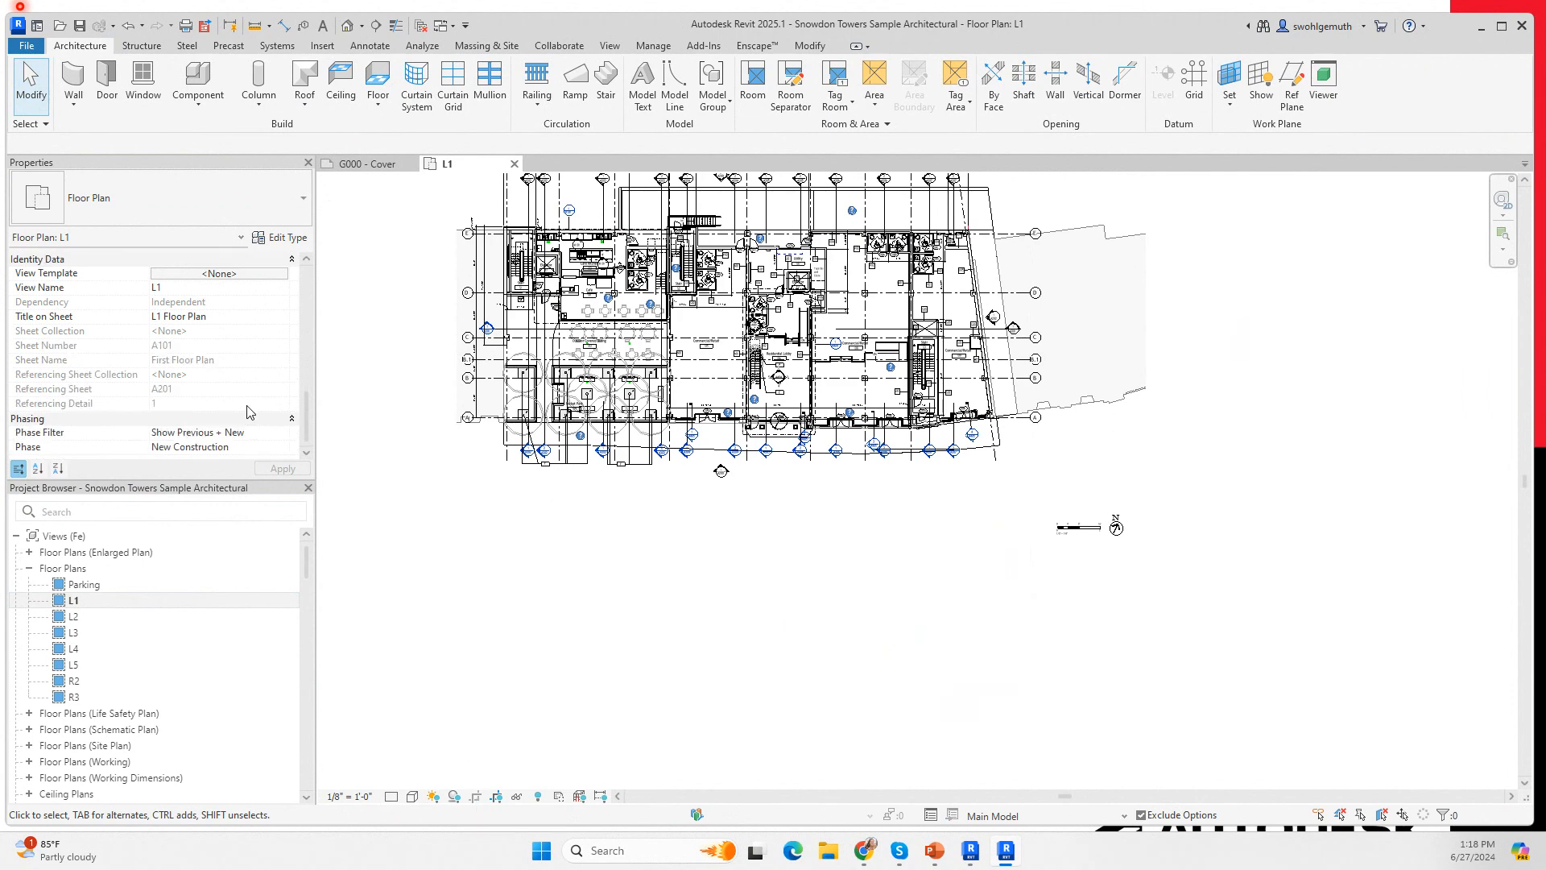
scroll(252, 412, "up", 5)
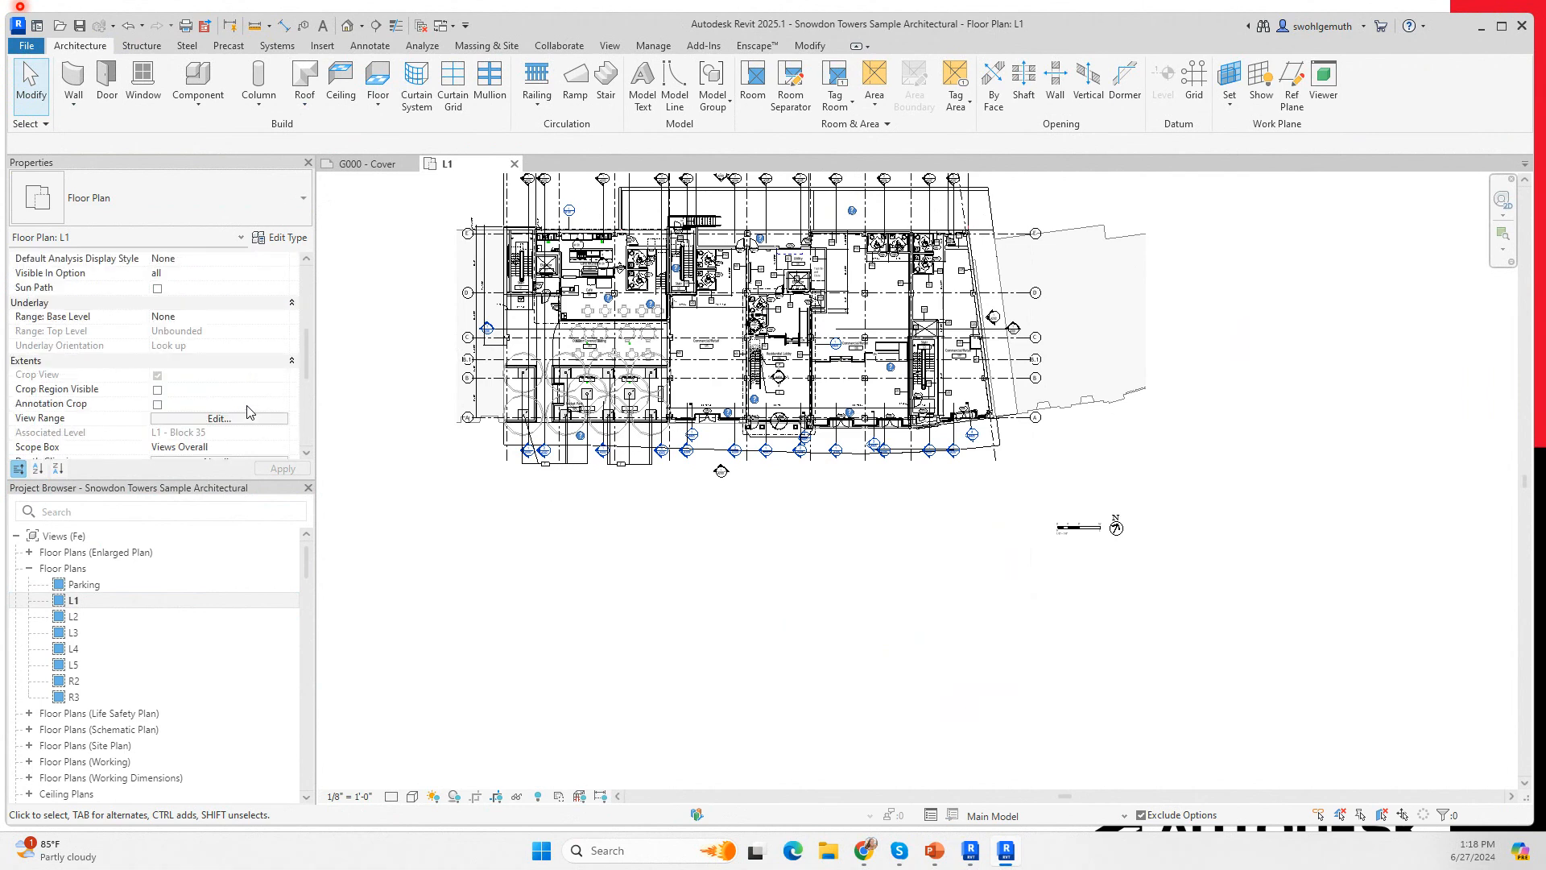
left_click(284, 448)
left_click(282, 448)
left_click(161, 475)
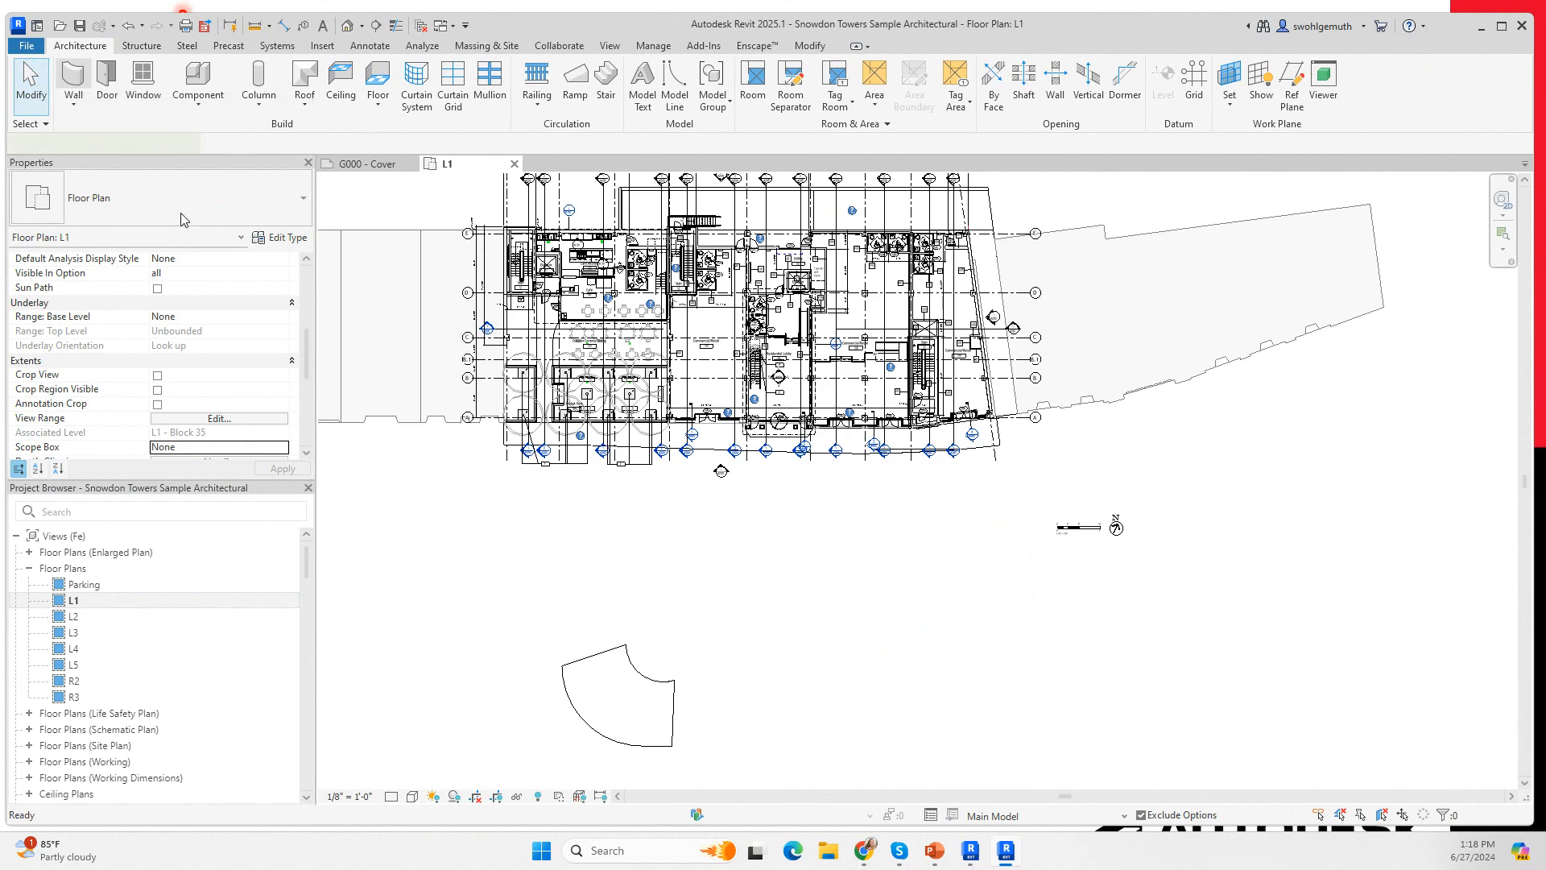
Start the Wall command with the basic wall type Exterior - 9 7/8" EIFS on Mtl. Stud.
key("w")
key("a")
left_click(286, 216)
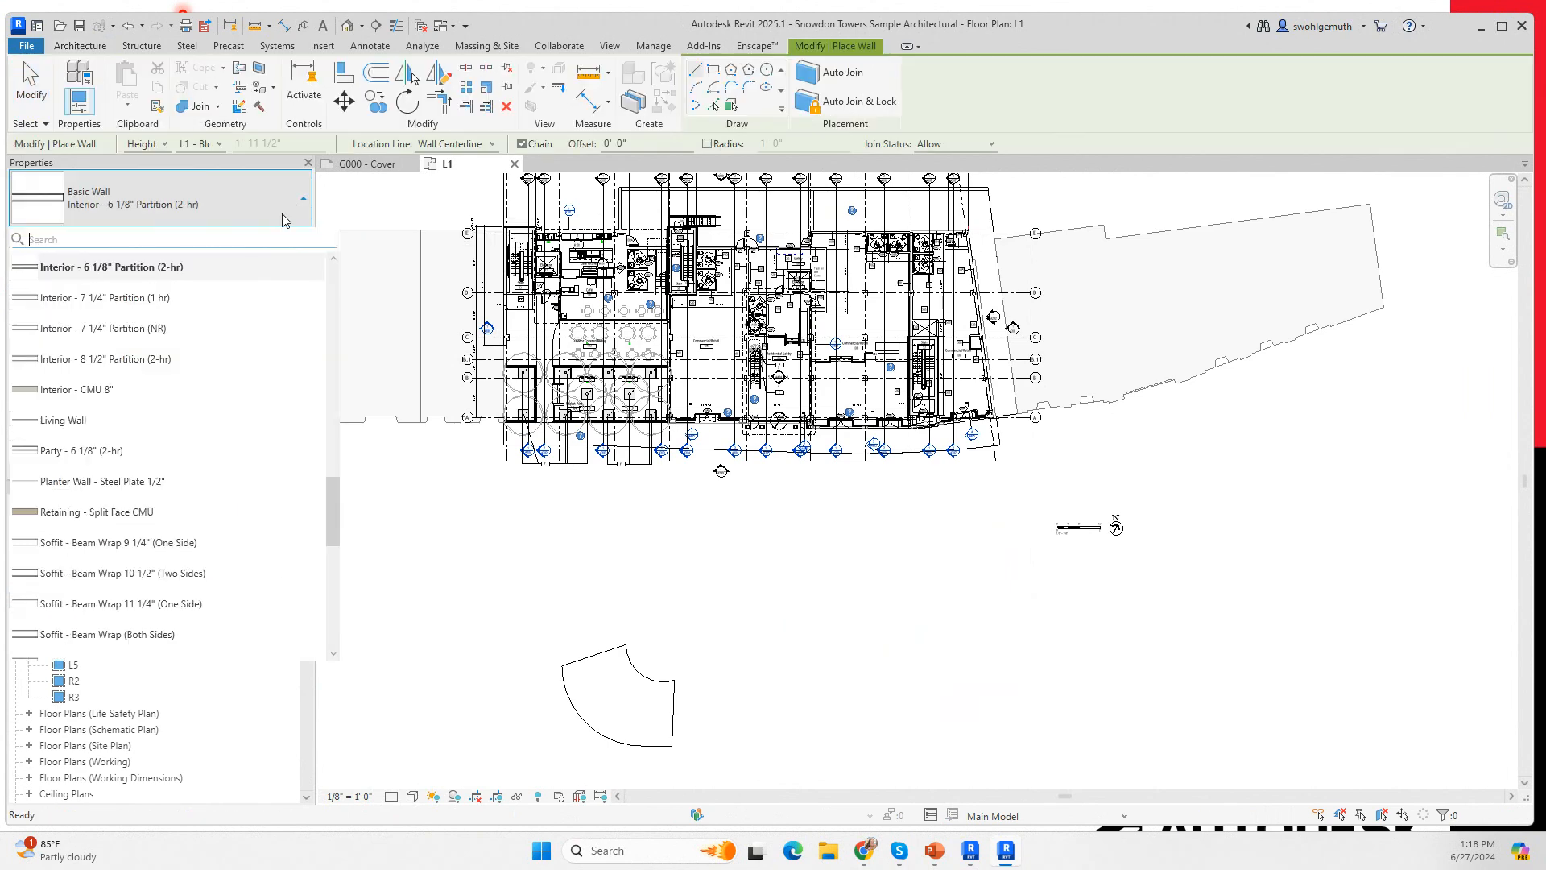
left_click_drag(334, 493, 333, 274)
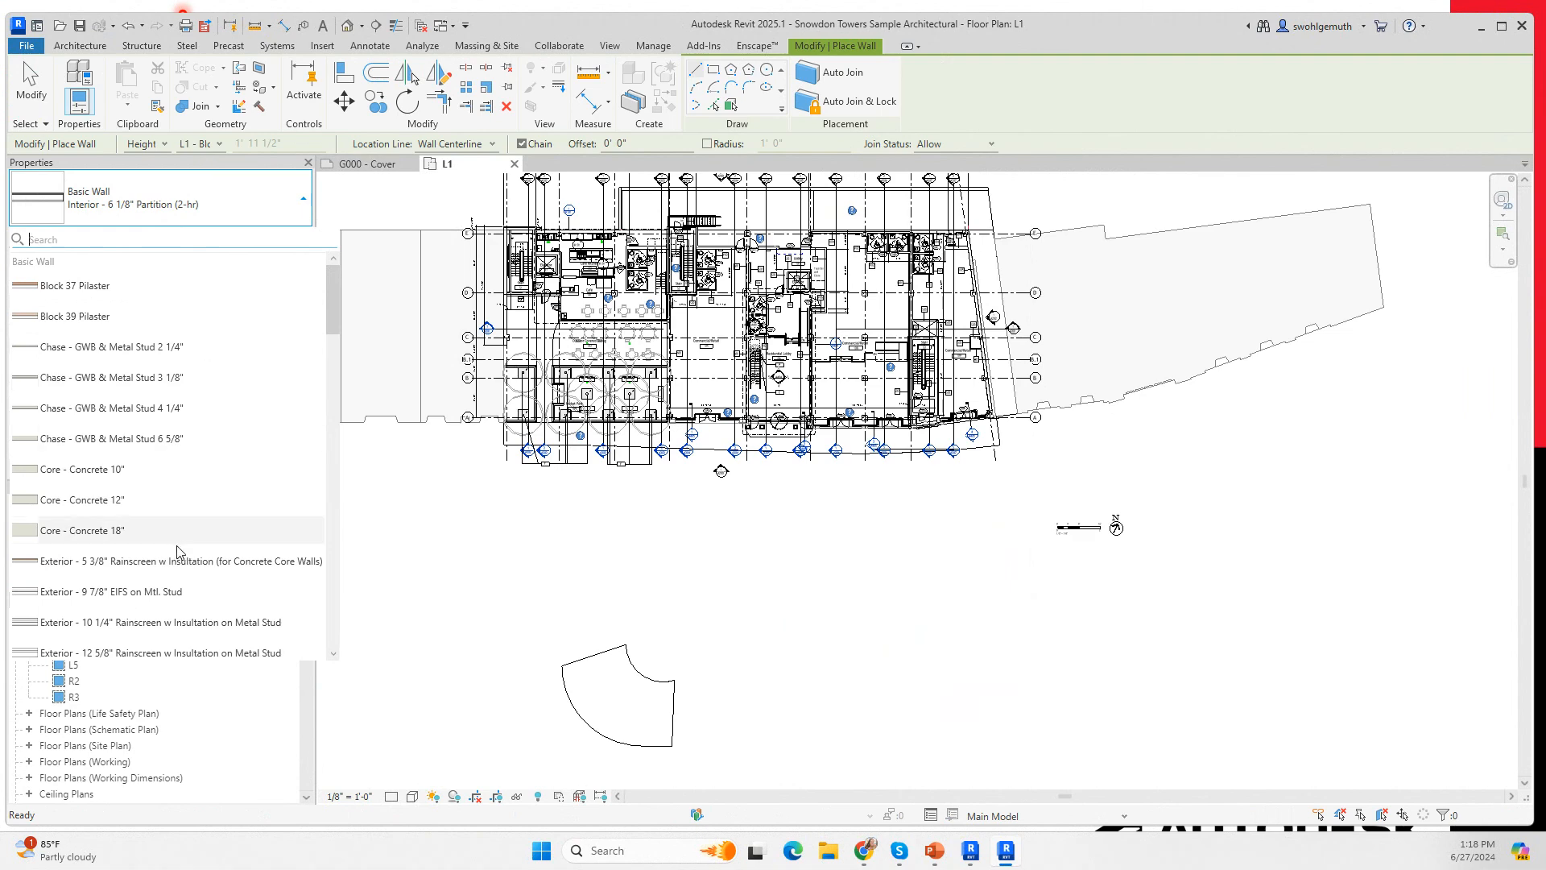
scroll(178, 552, "down", 1)
left_click(104, 512)
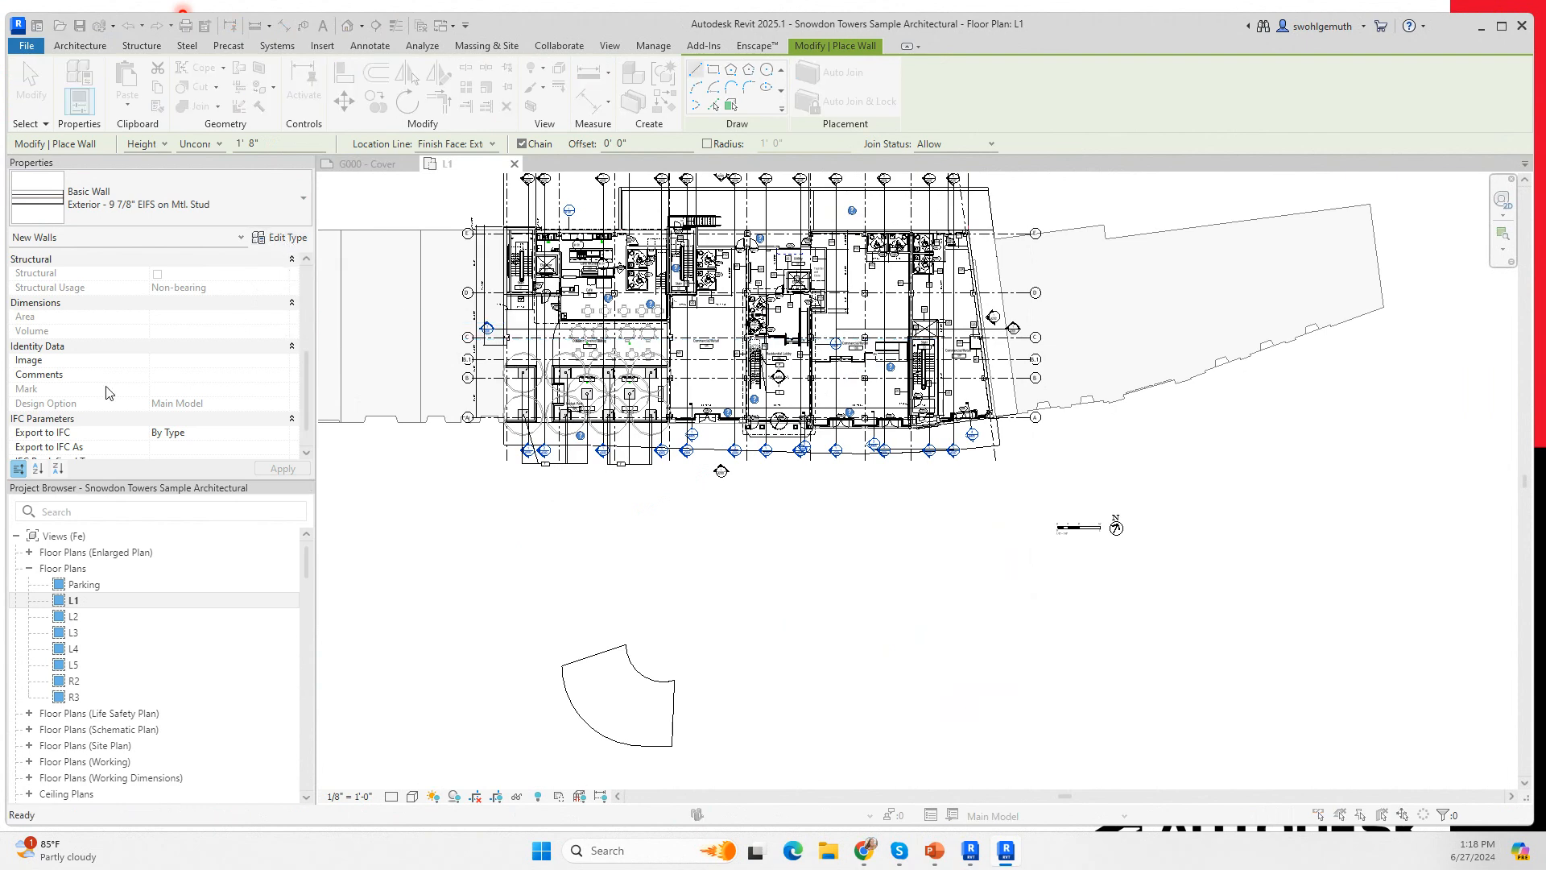
Edit the wall type's default layer wrapping to Exterior at ends and Both at inserts.
left_click(278, 236)
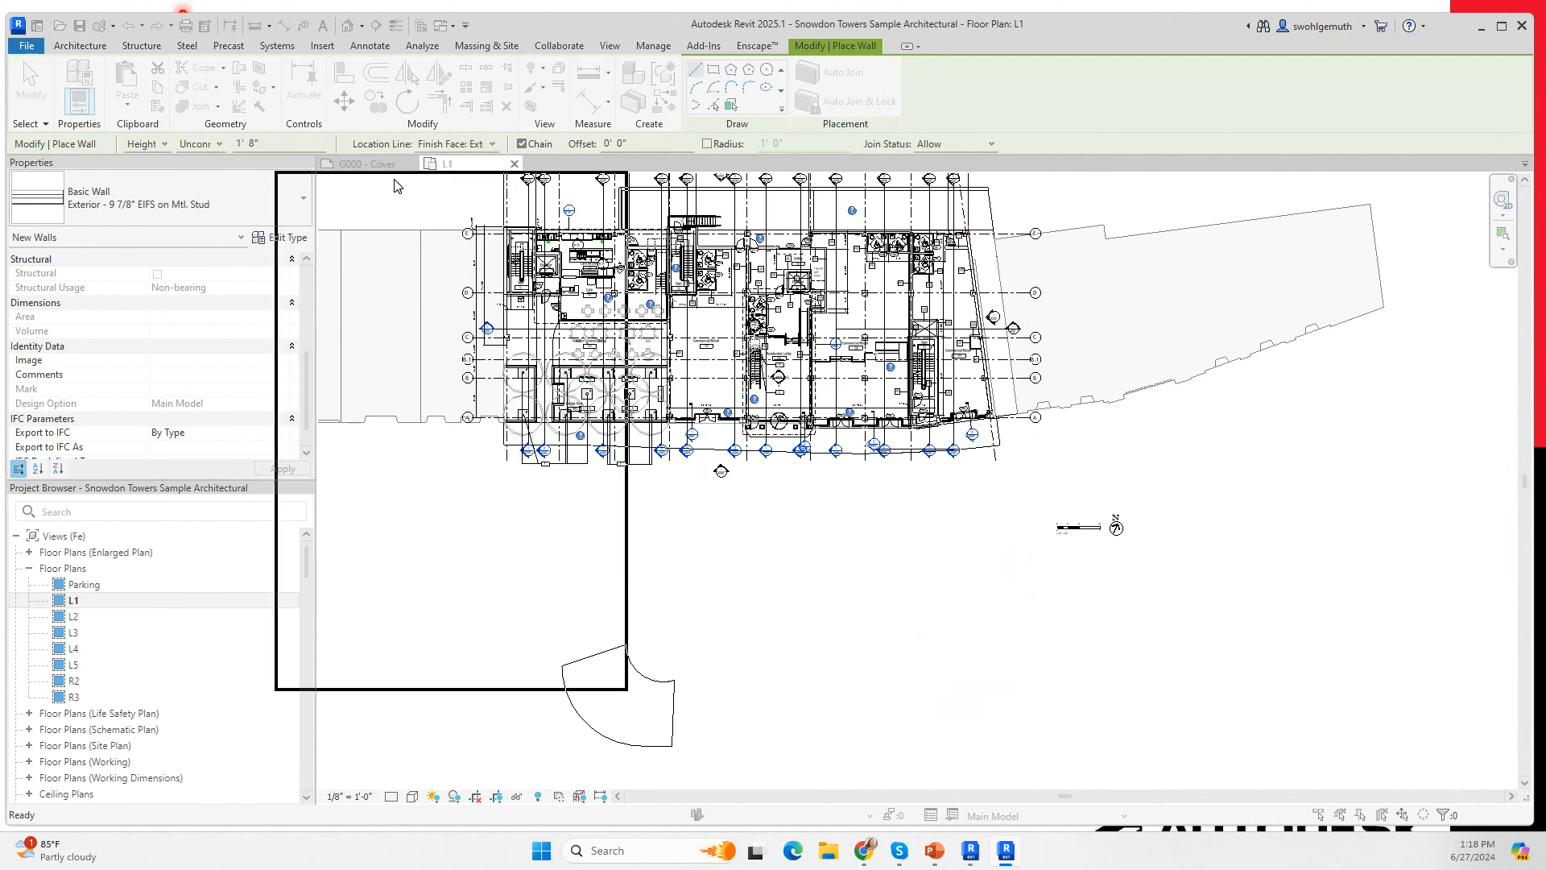
left_click(515, 338)
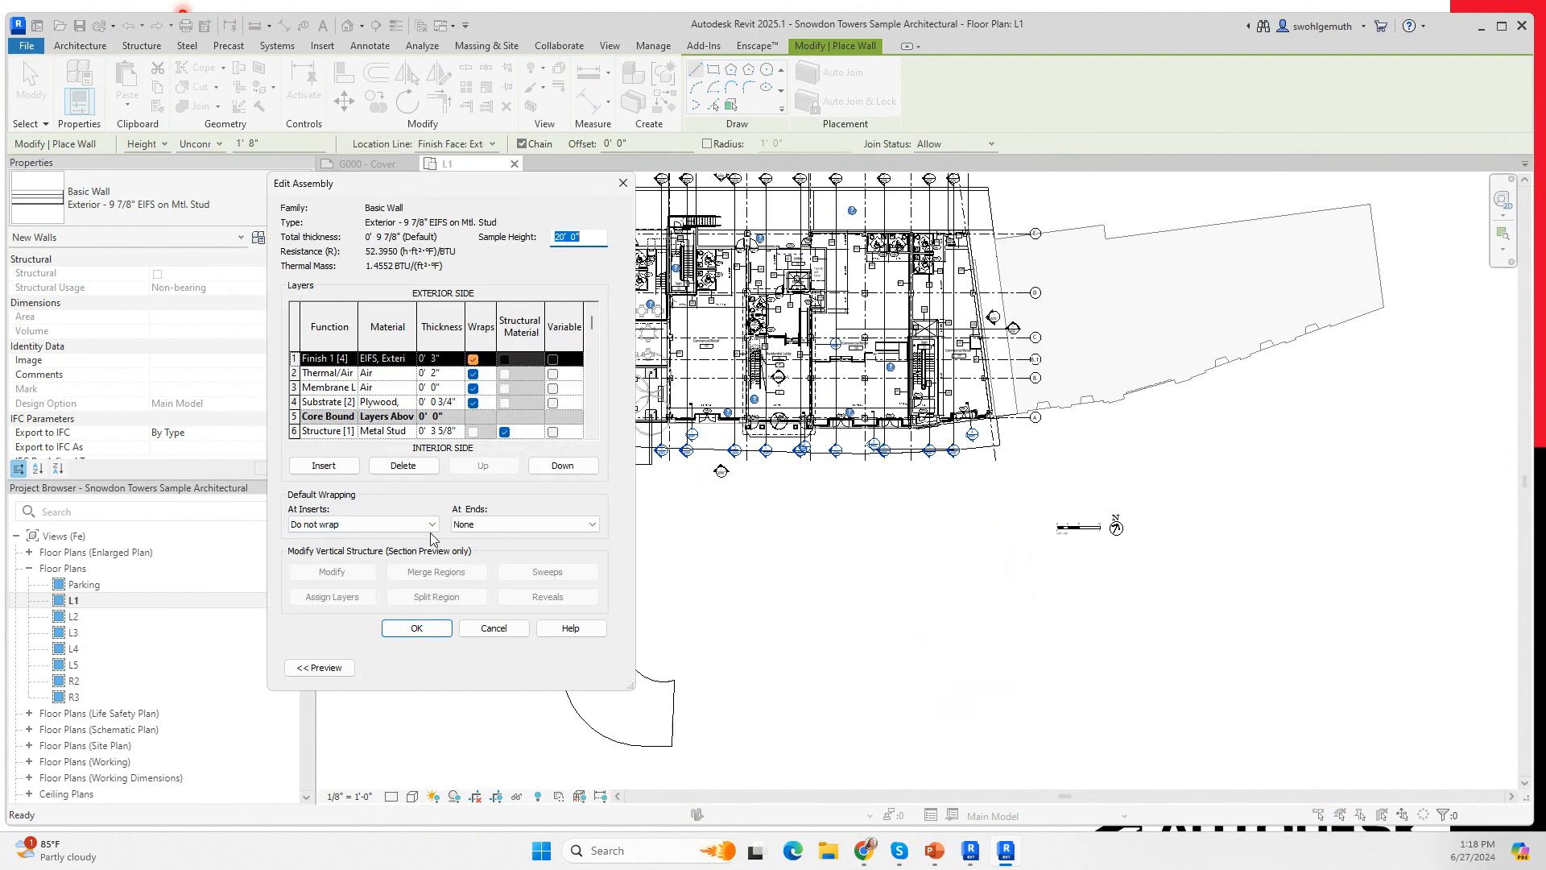
left_click(585, 526)
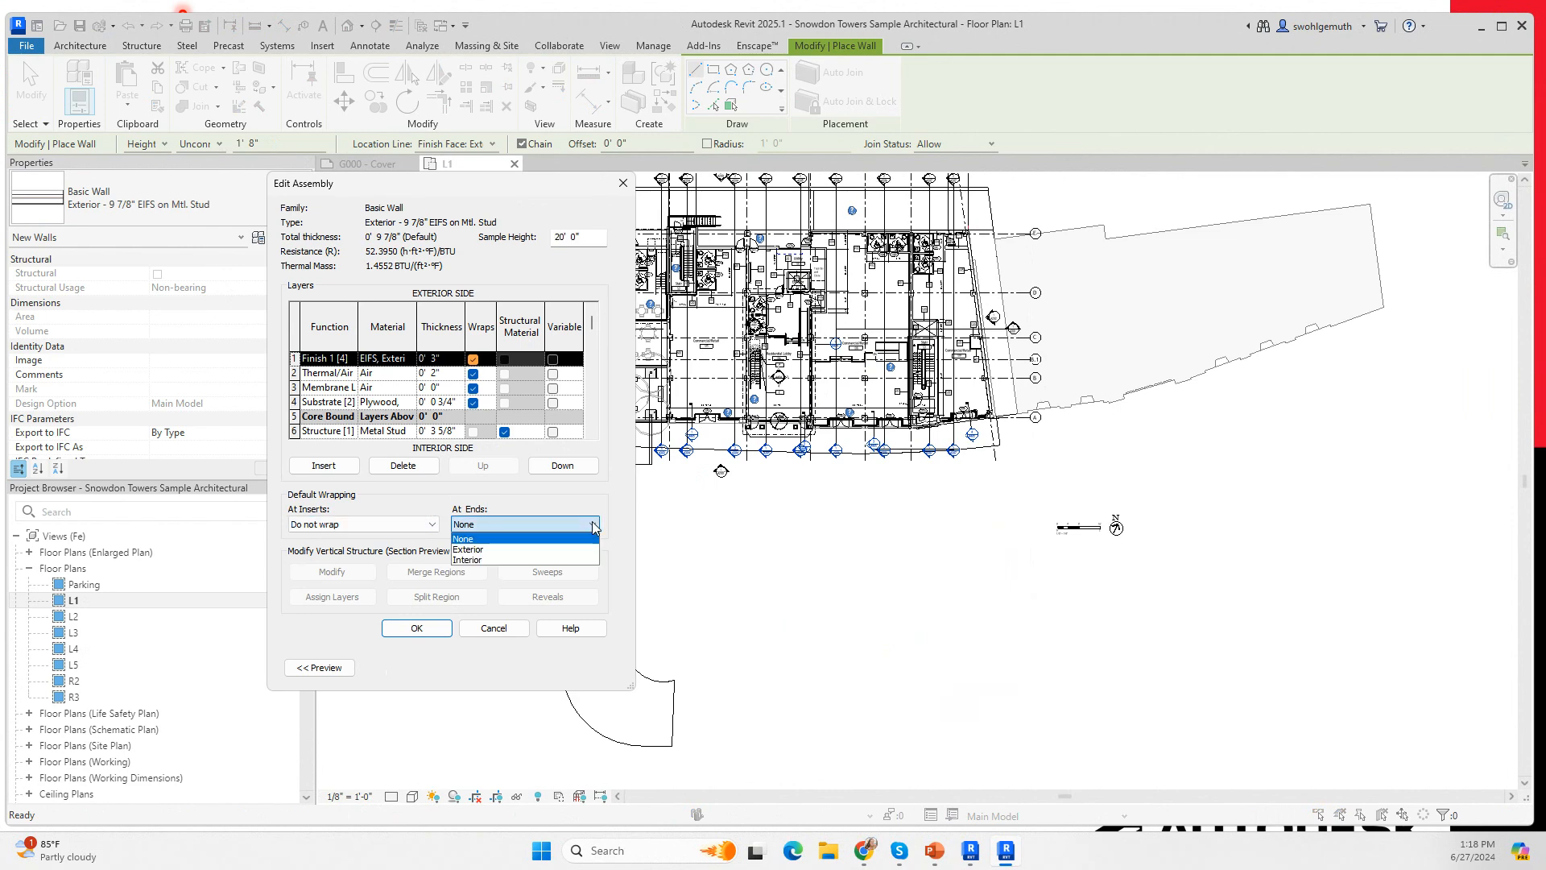
left_click(470, 550)
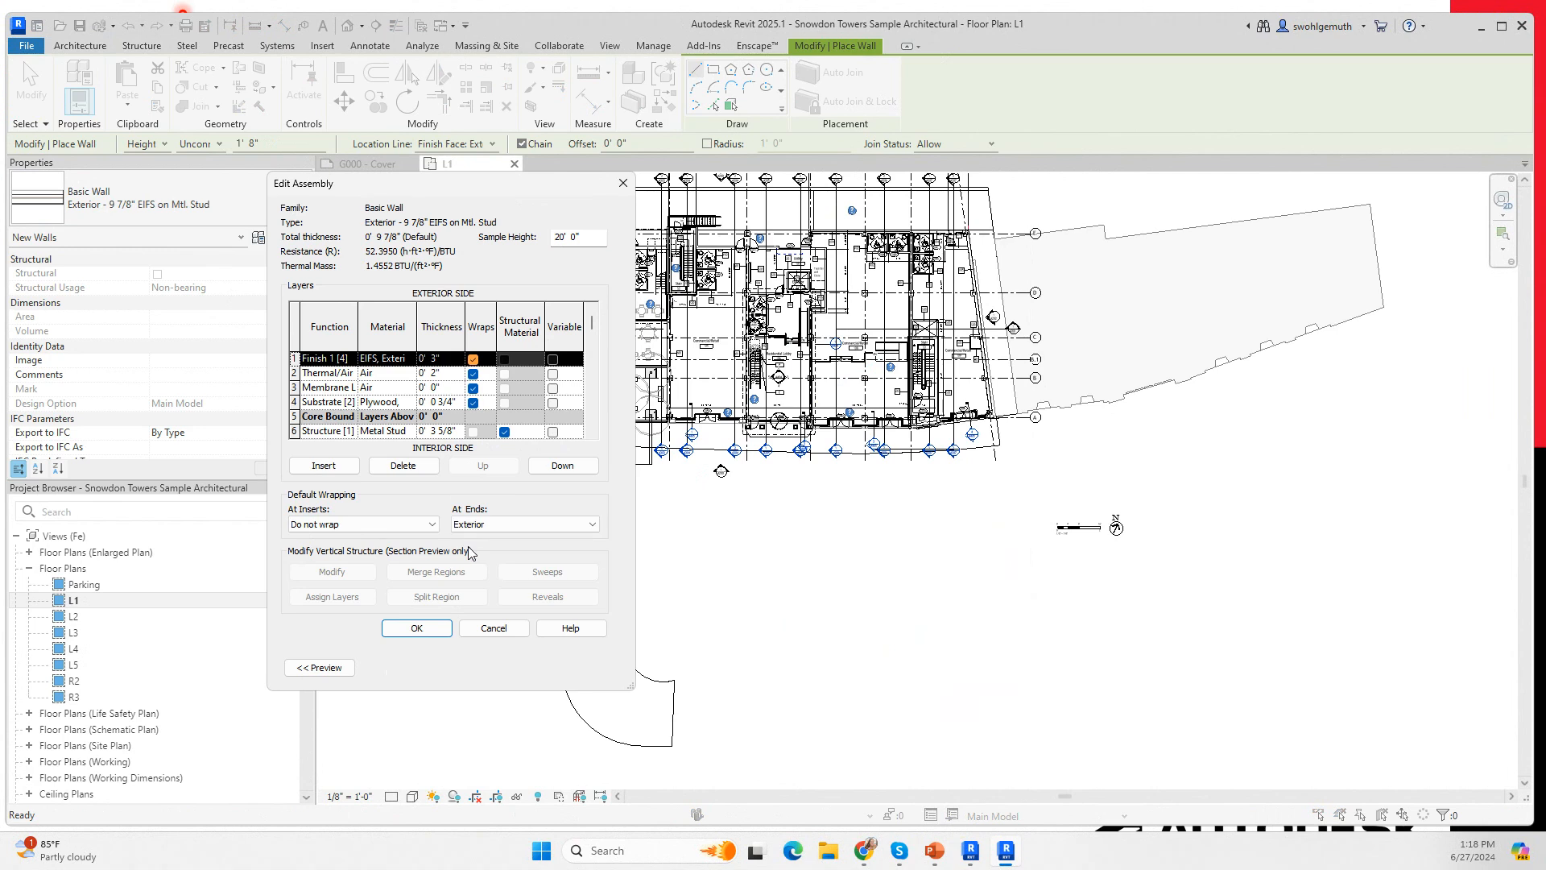
left_click(379, 524)
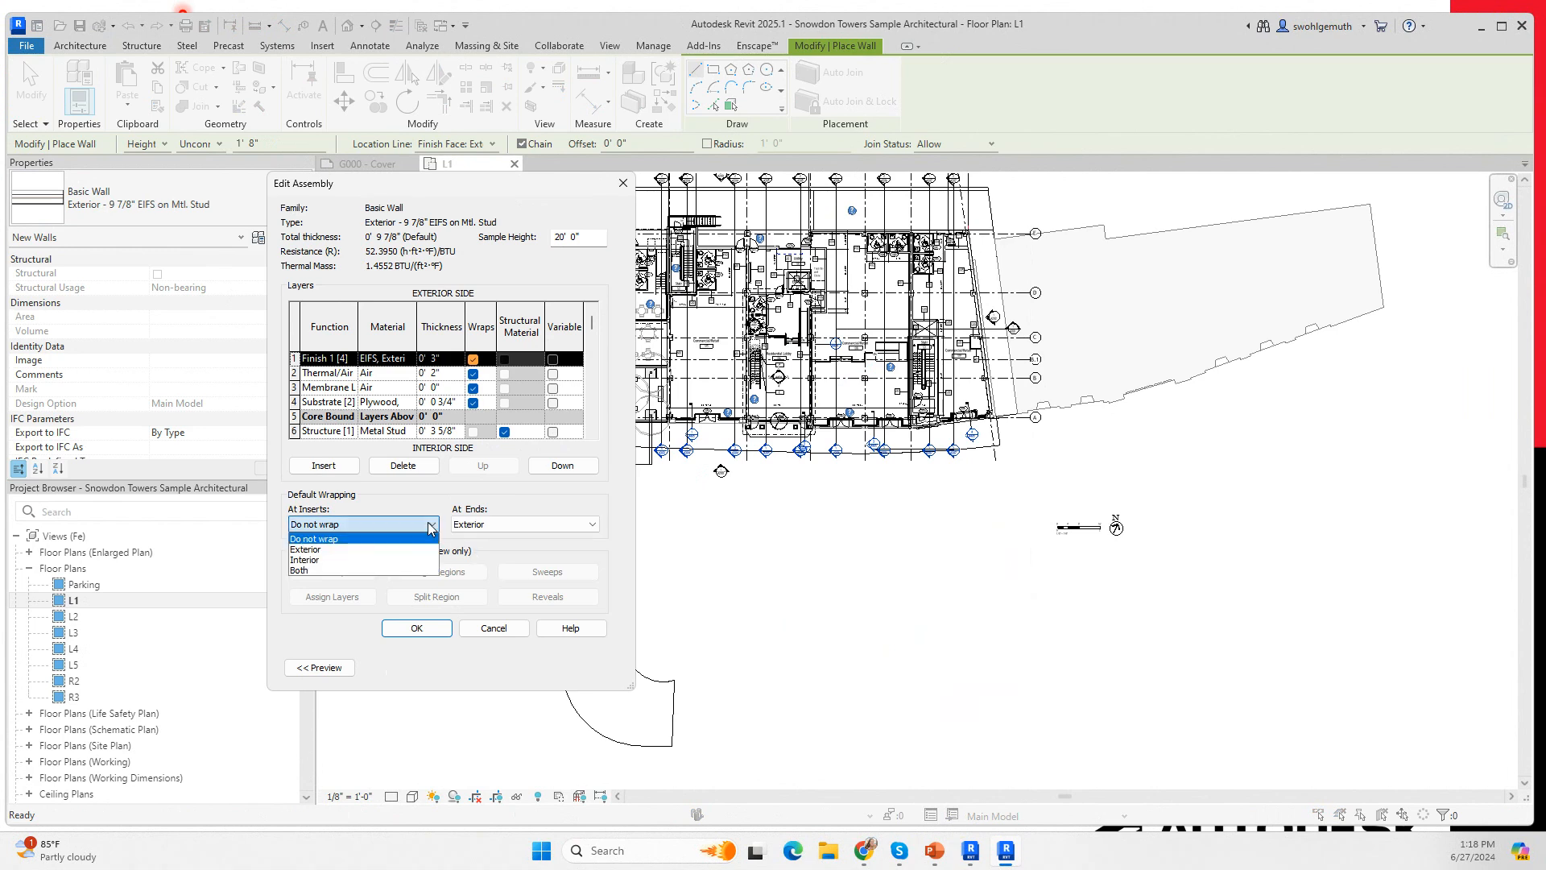
left_click(298, 570)
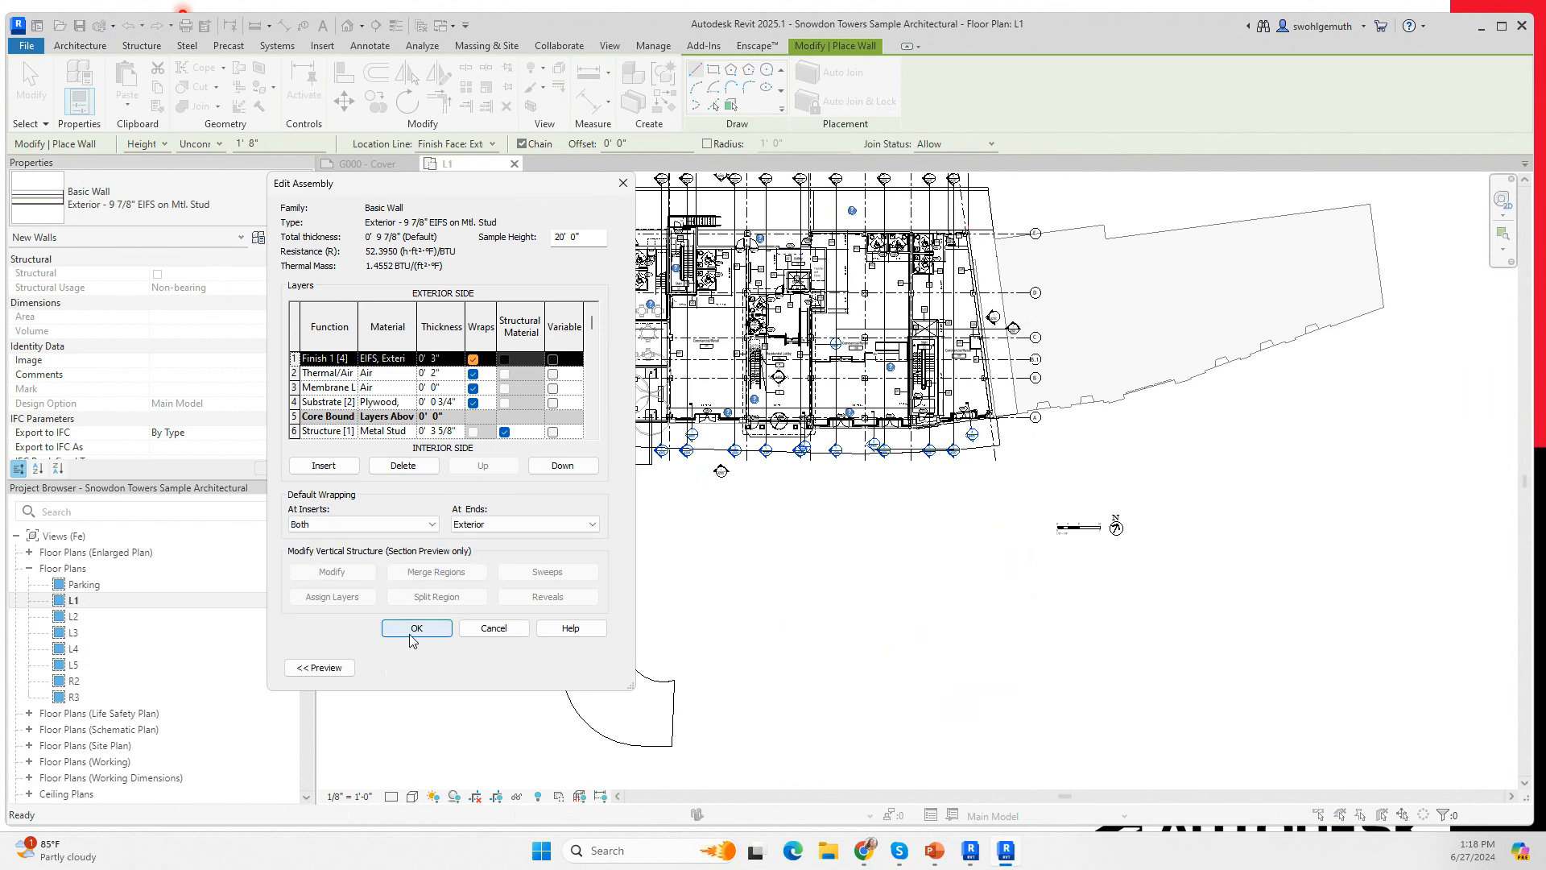
left_click(411, 629)
left_click(425, 666)
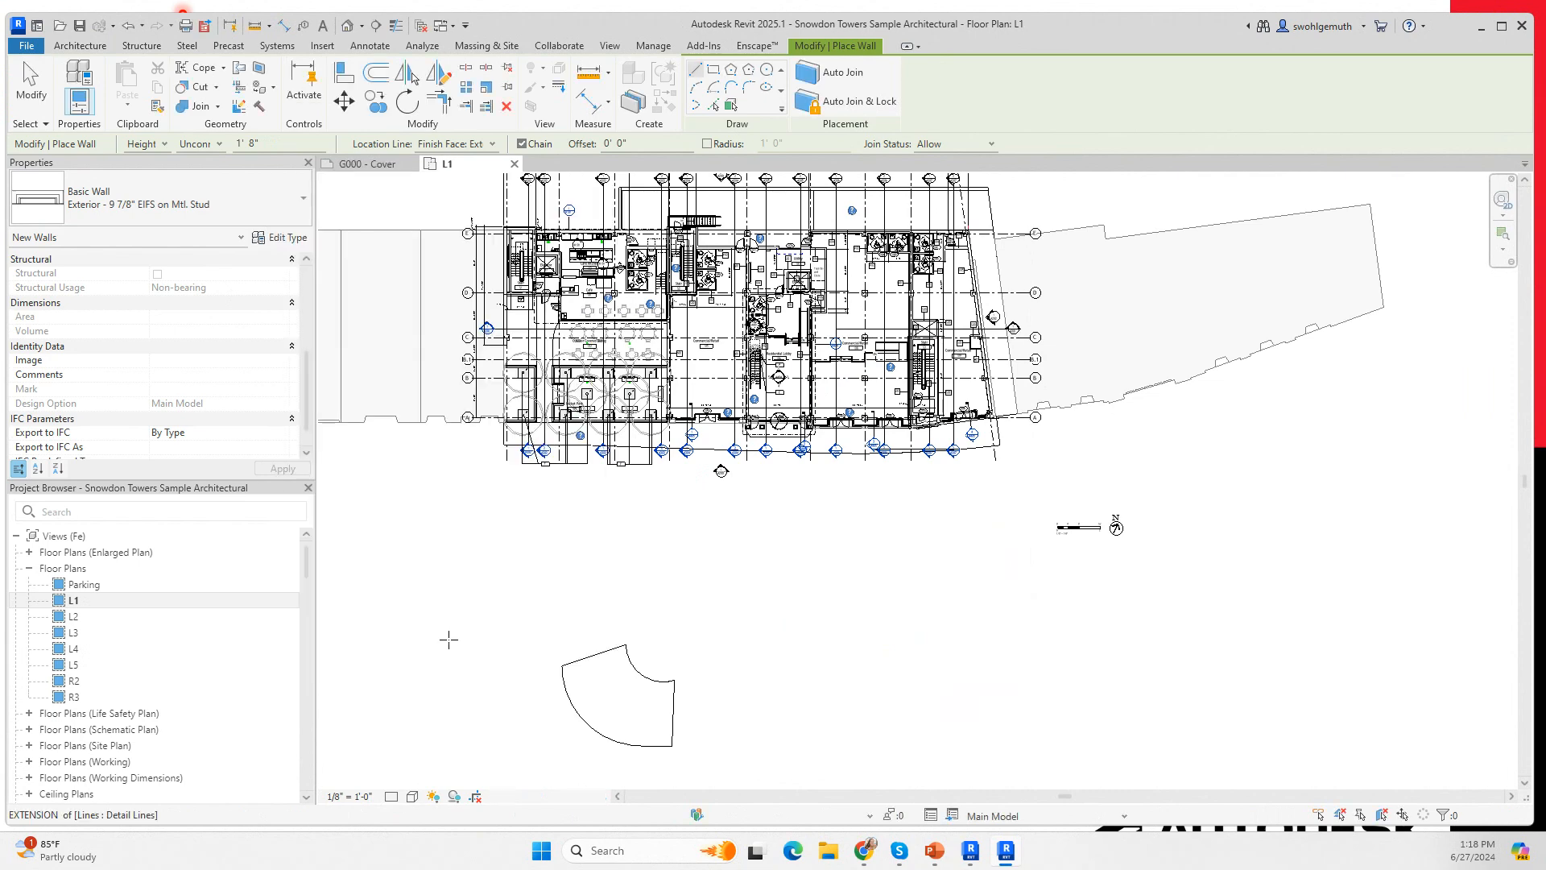
Draw a horizontal wall about 50' 10" long in the open area below the building plan.
left_click(521, 551)
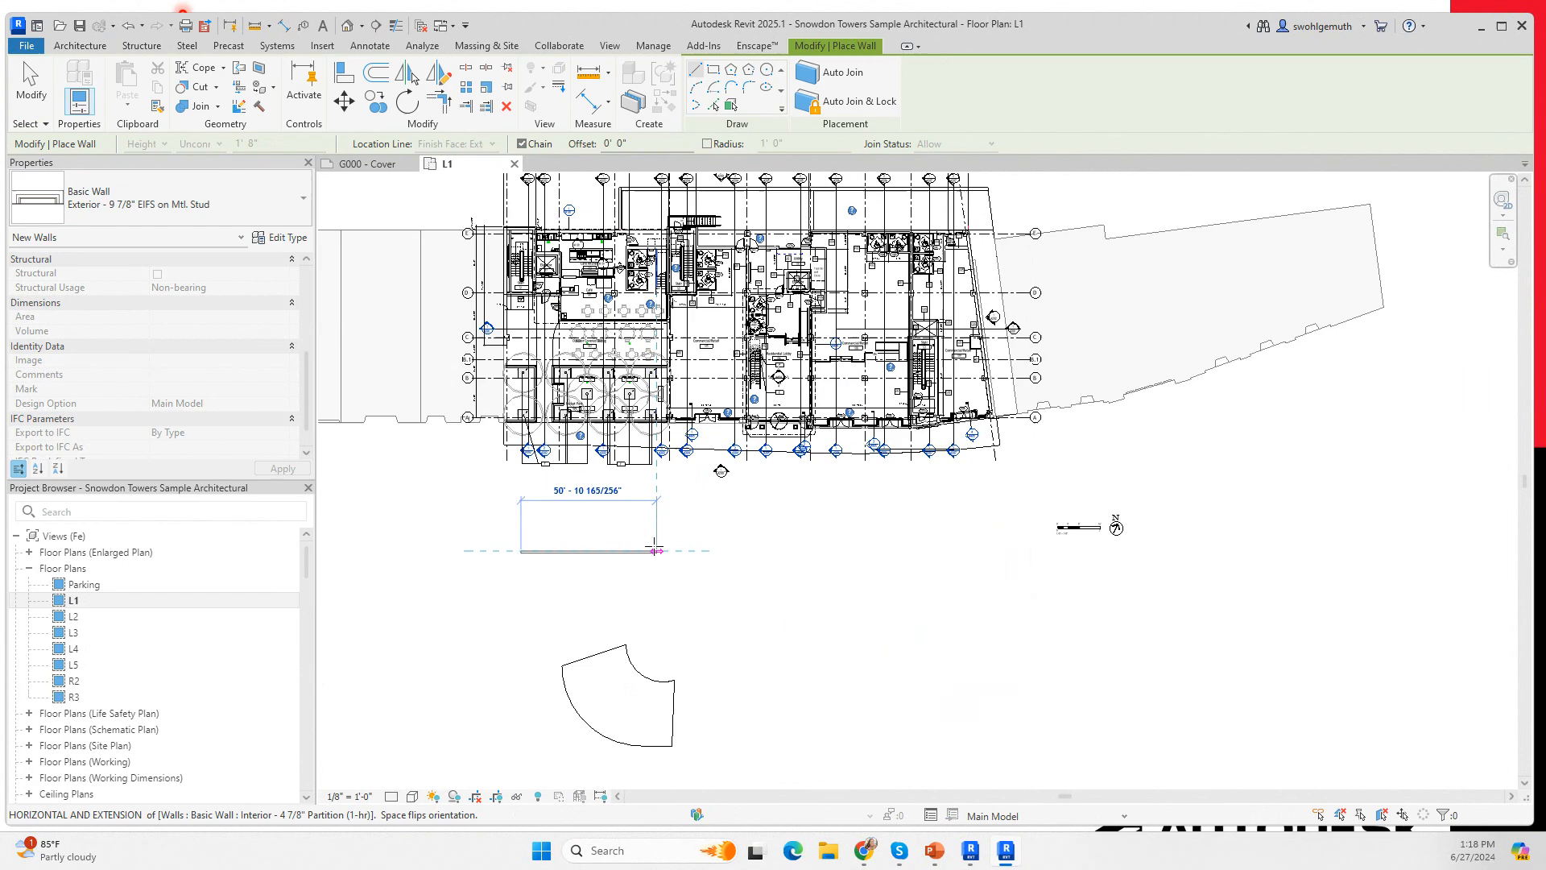
left_click(687, 613)
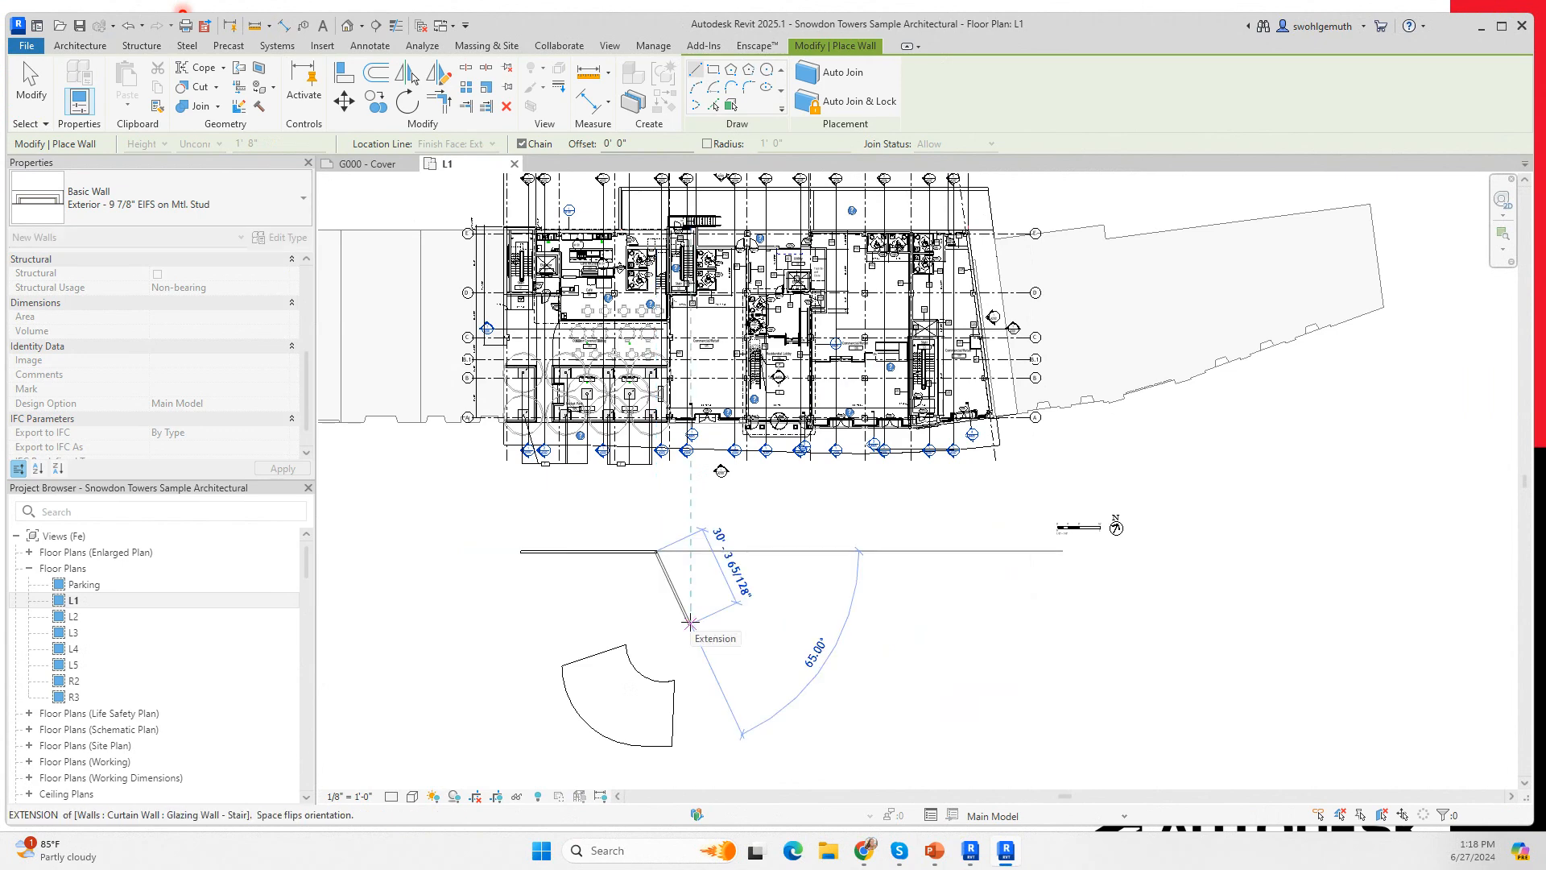
key("Escape")
key("Escape")
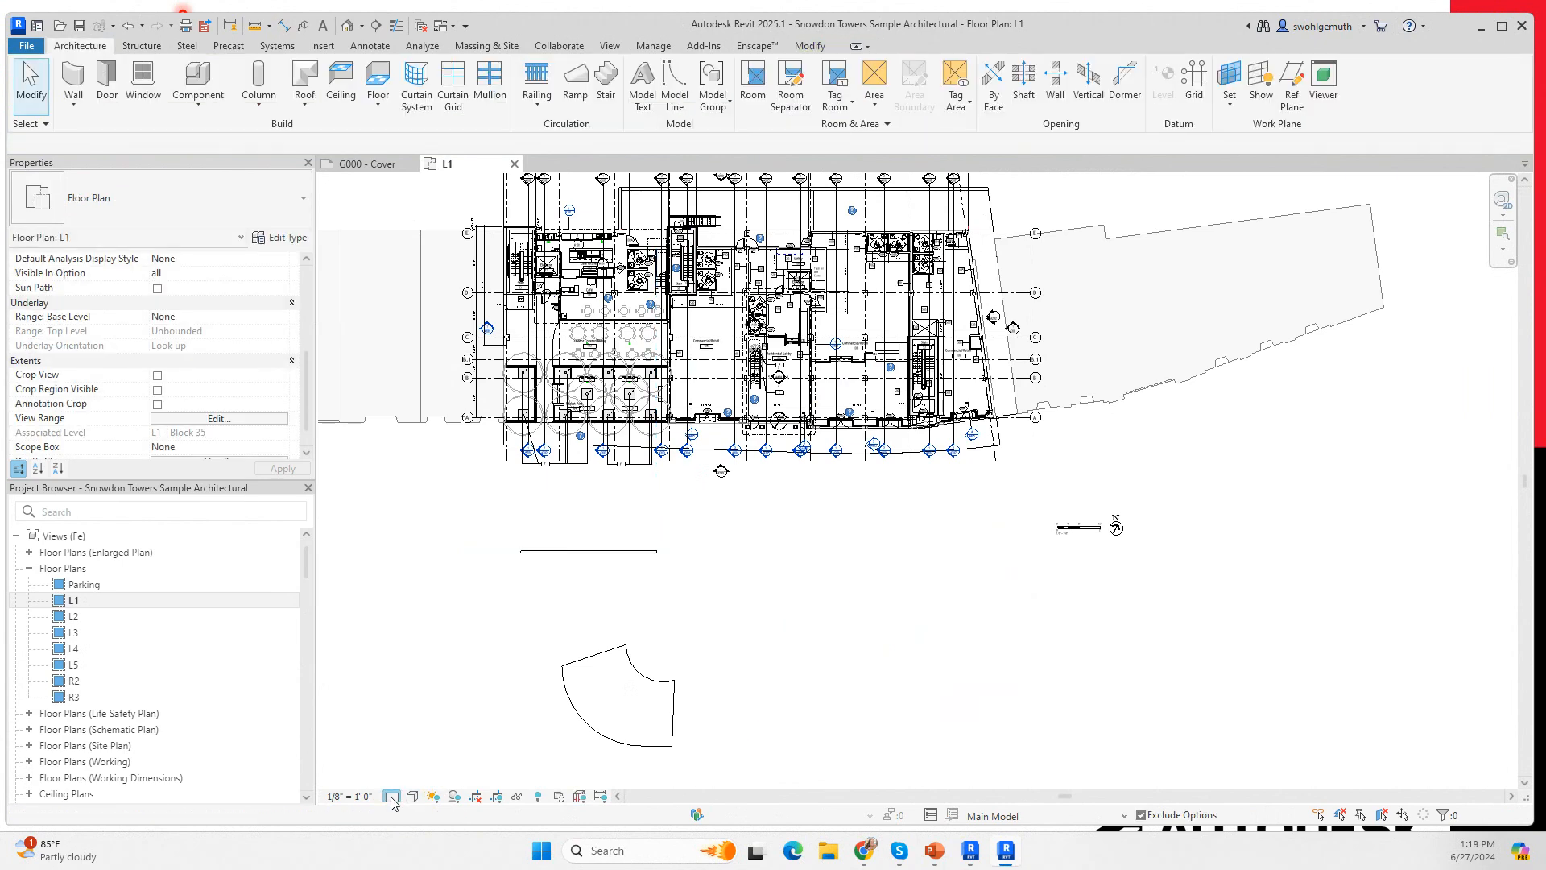
Set the L1 view's detail level to Fine and examine the layers at the new wall's end.
left_click(391, 796)
left_click(410, 779)
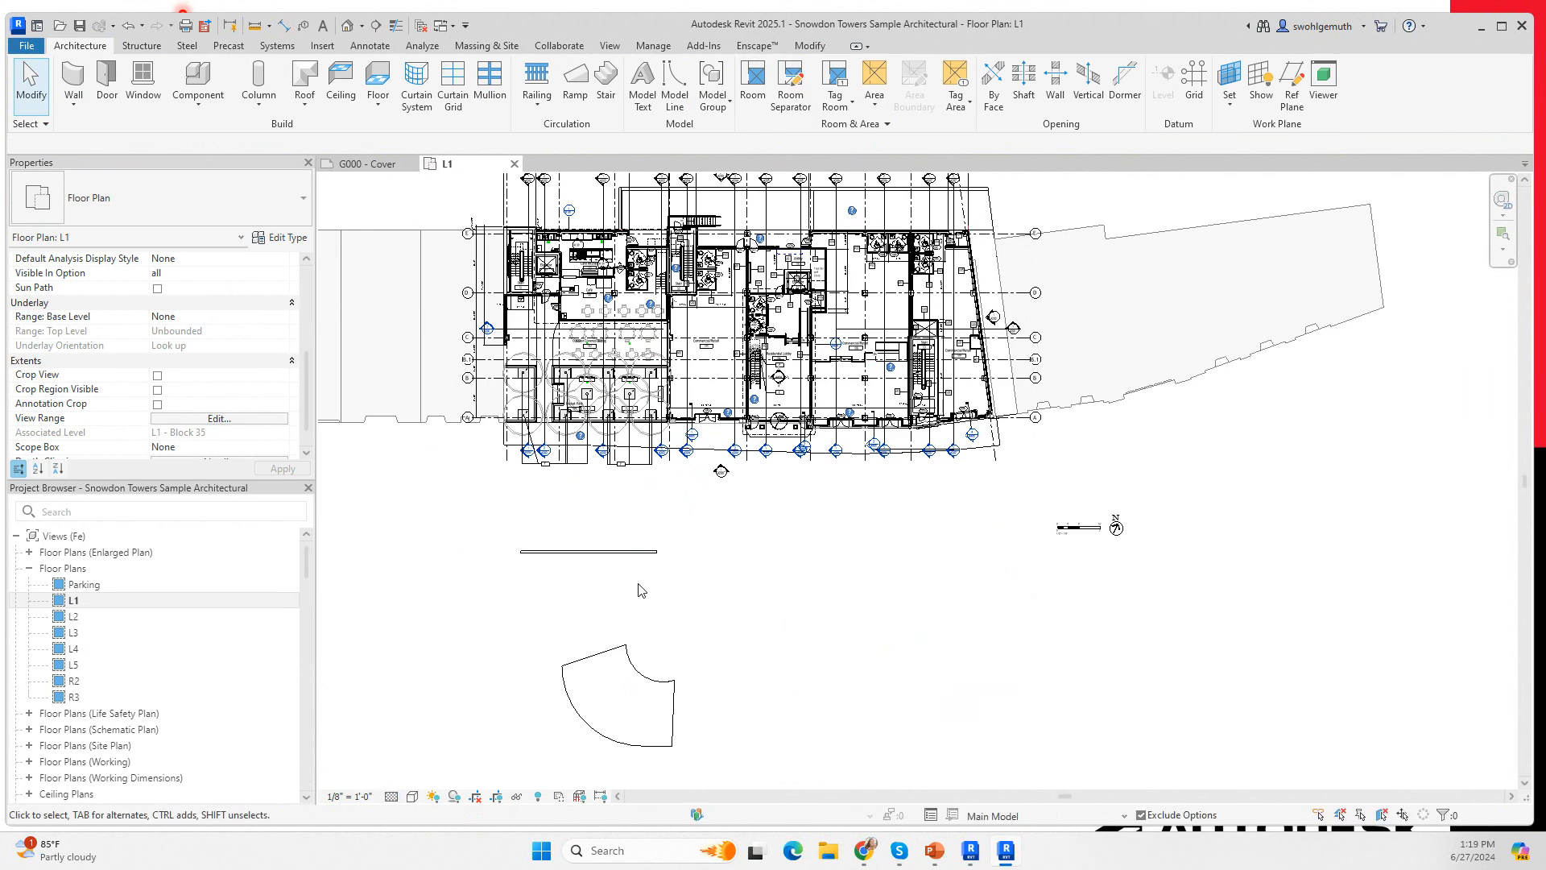
left_click(643, 562)
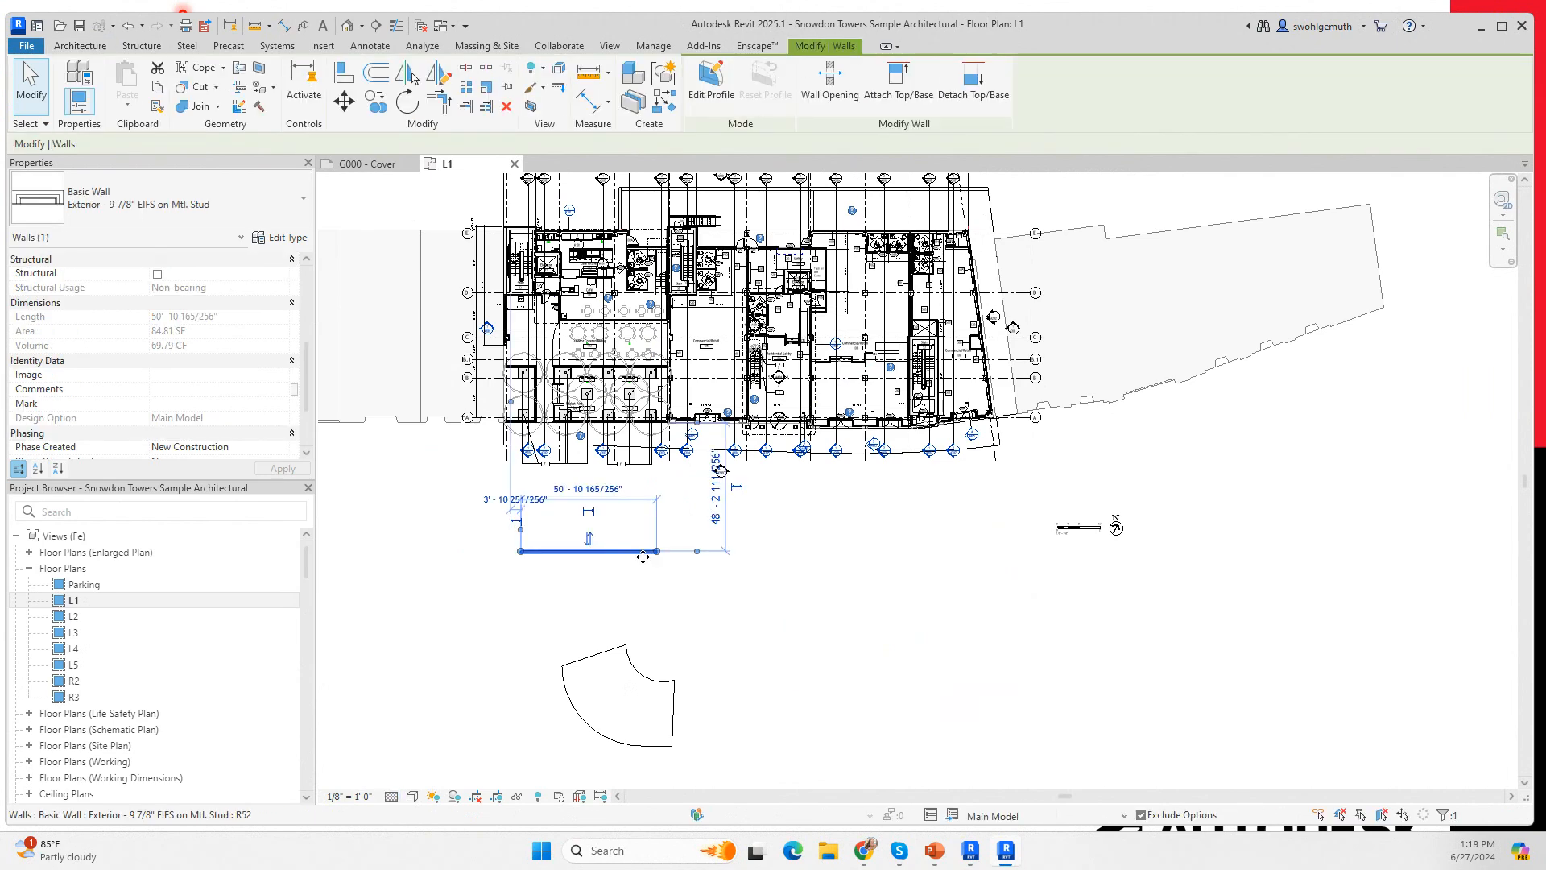
scroll(643, 565, "up", 4)
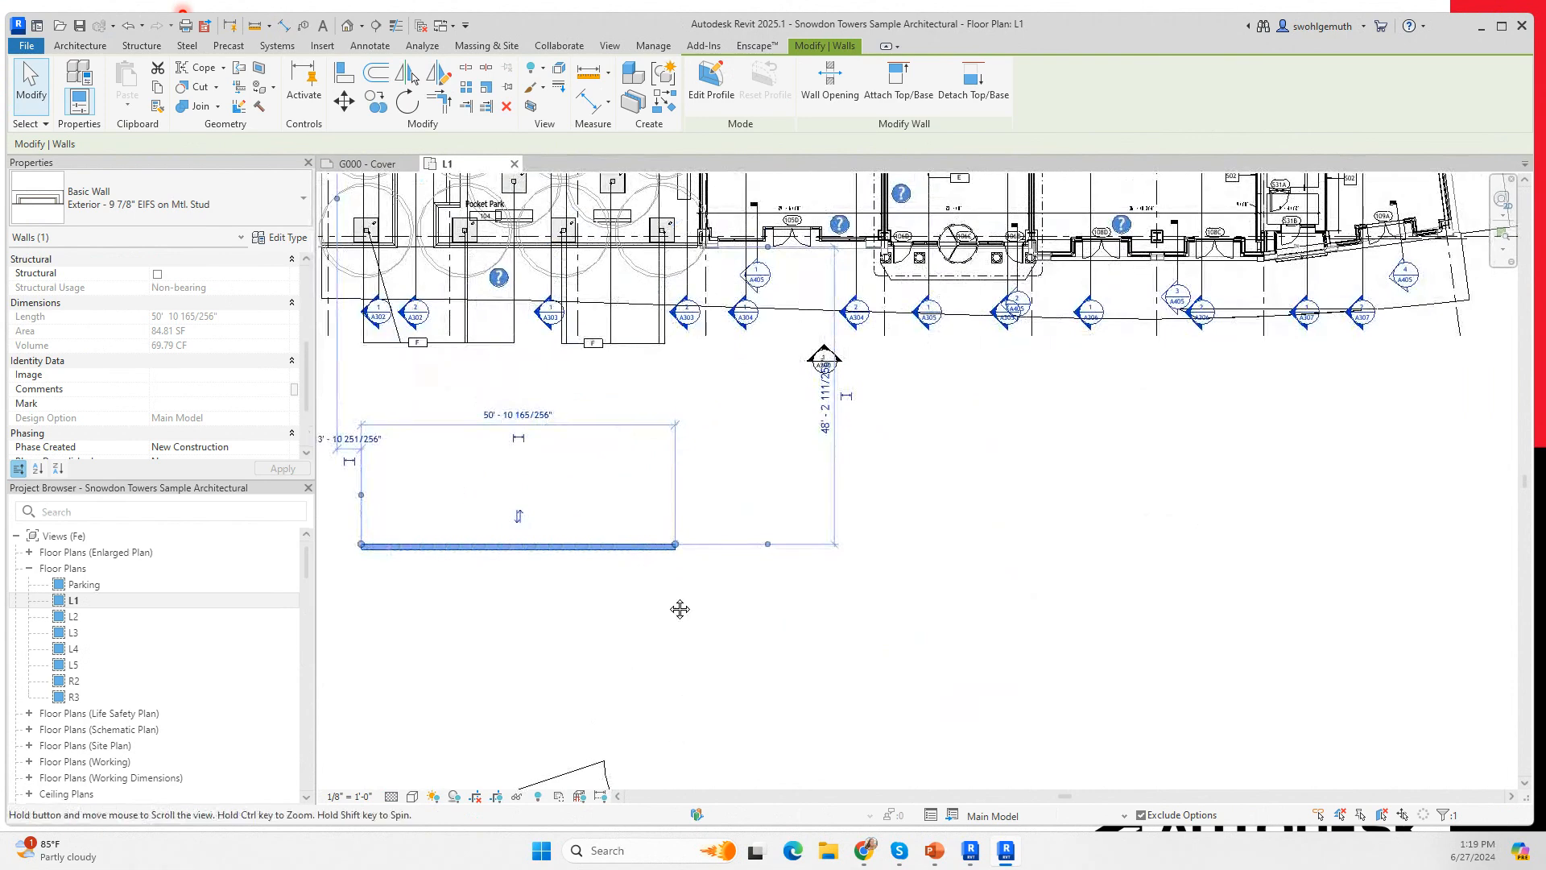
scroll(677, 603, "up", 4)
key("Escape")
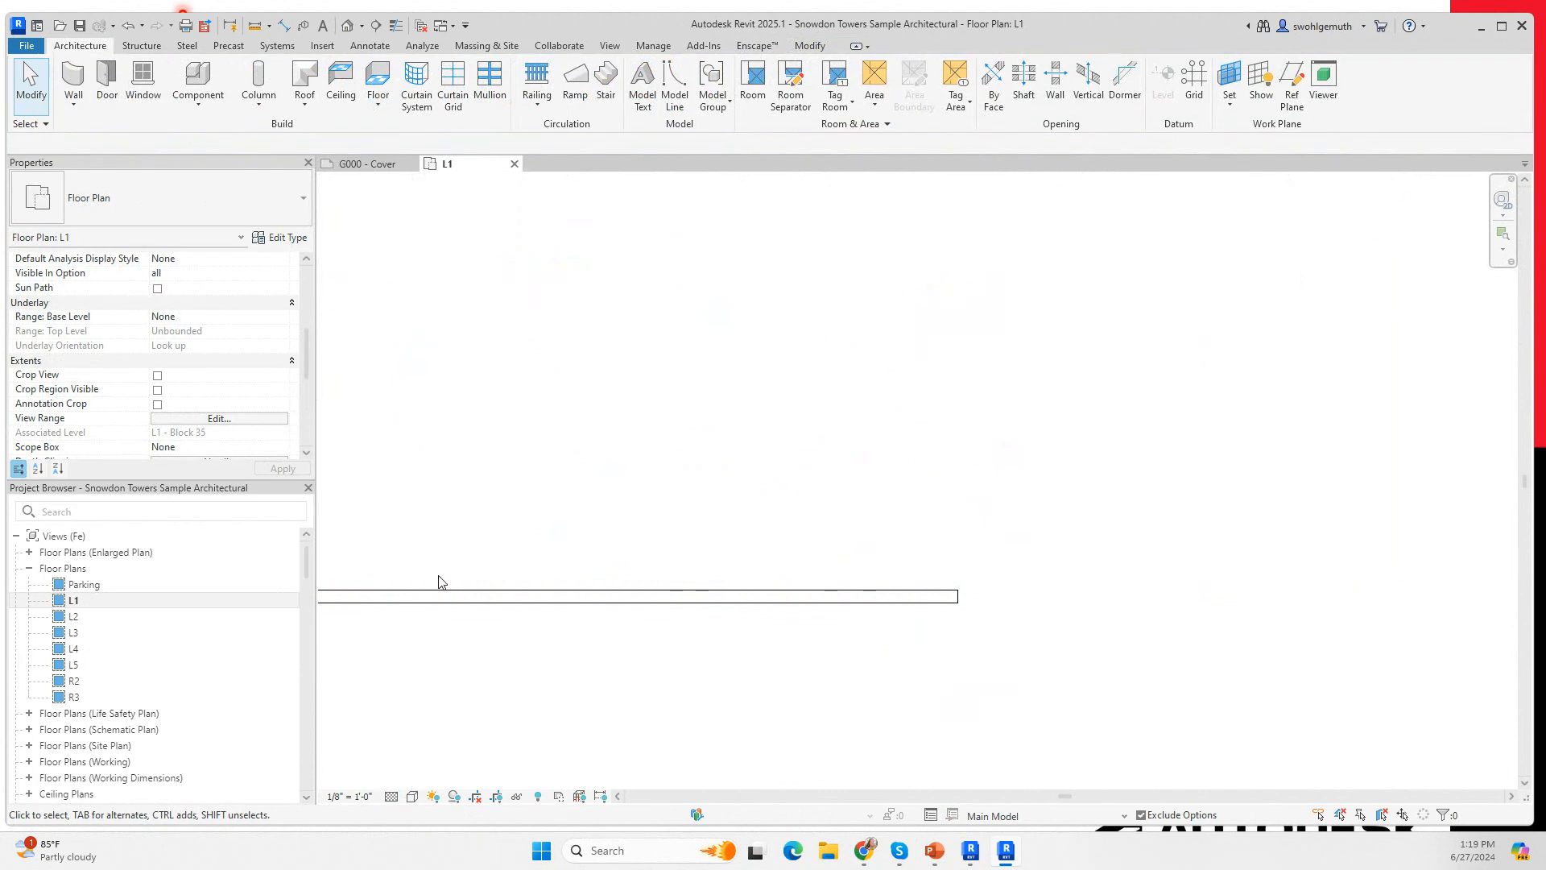
Create a new project, browsing for its template file.
left_click(26, 46)
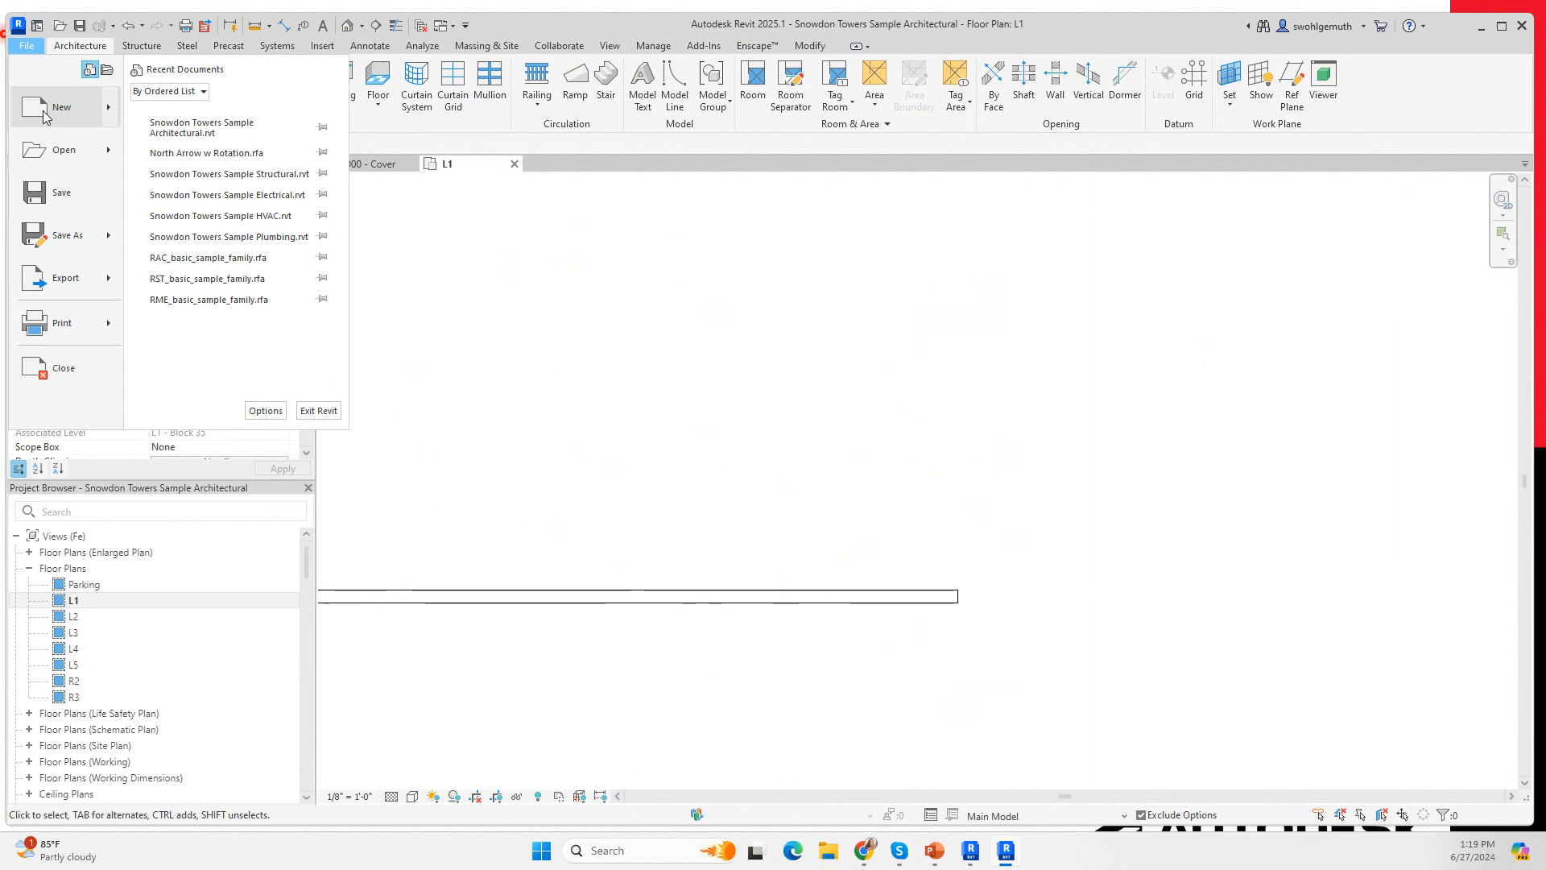
mouse_move(60, 107)
left_click(161, 113)
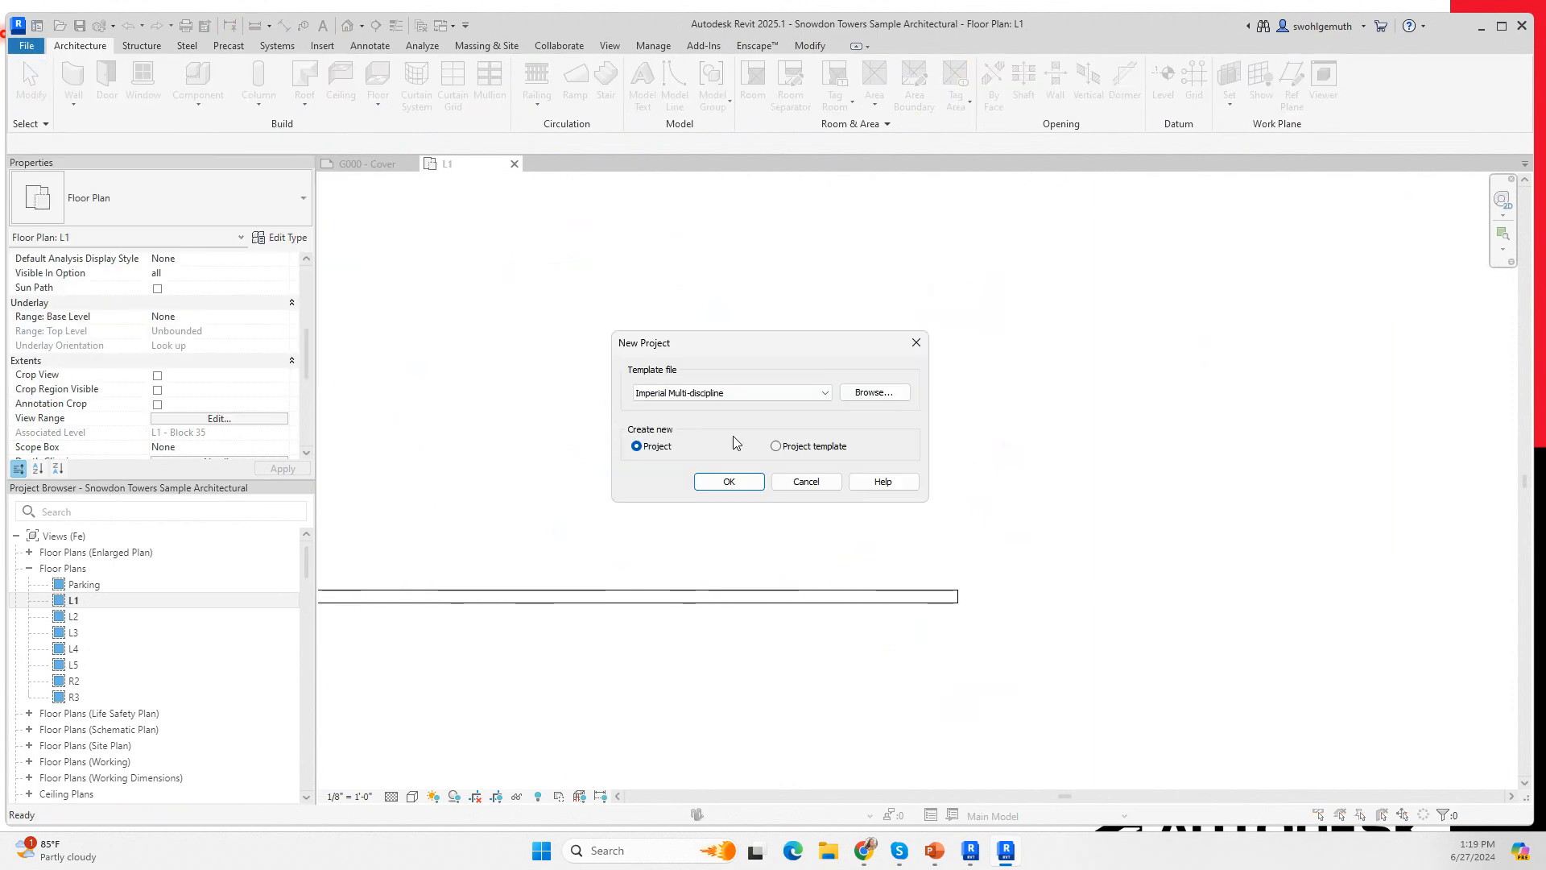
left_click(862, 396)
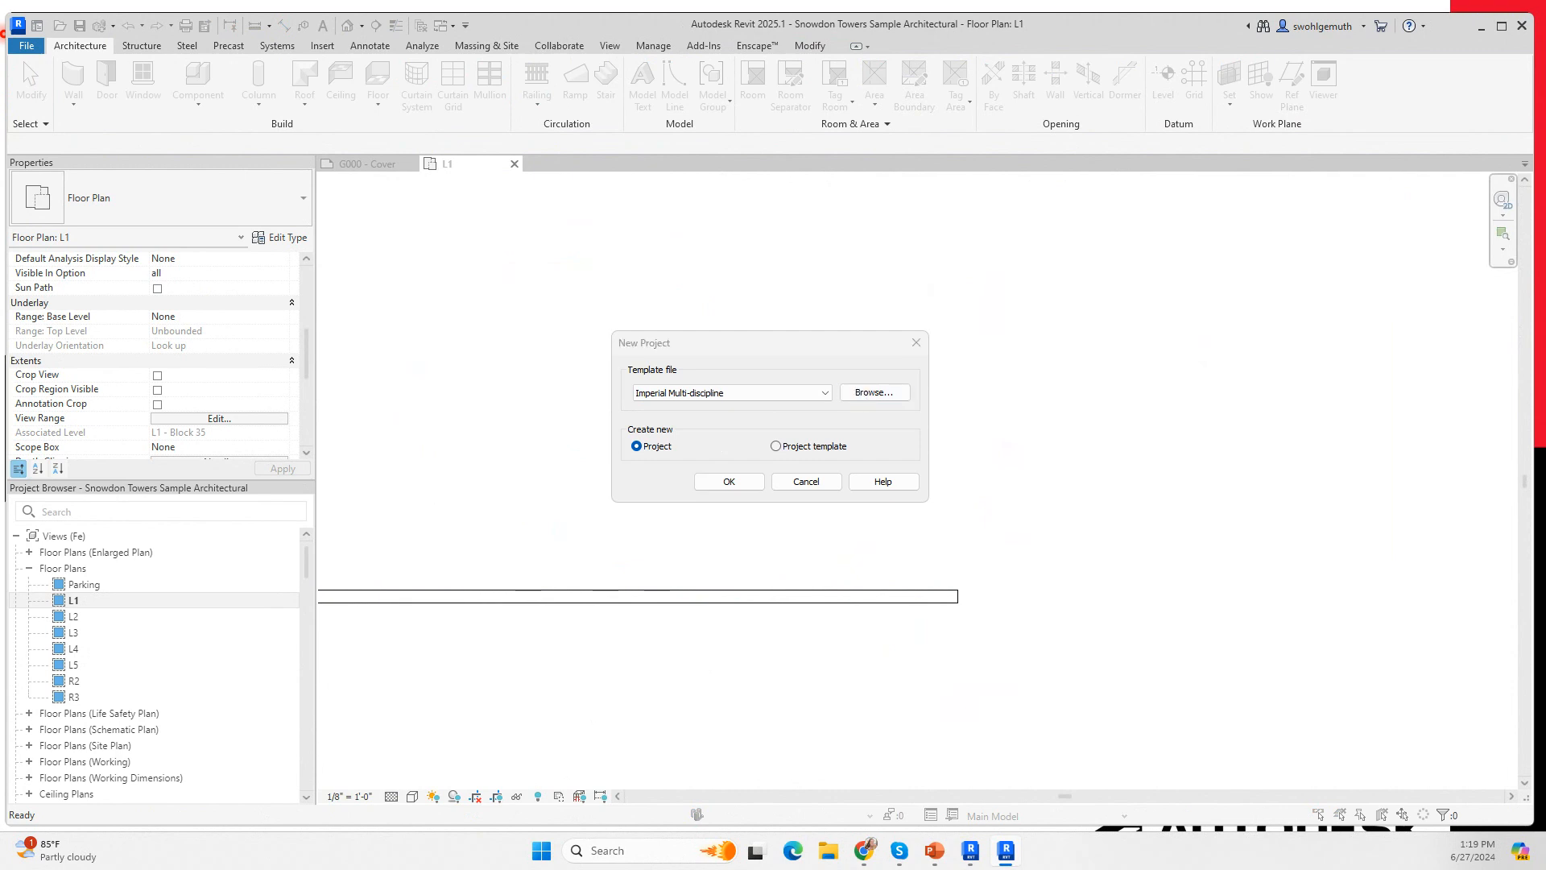
left_click(714, 480)
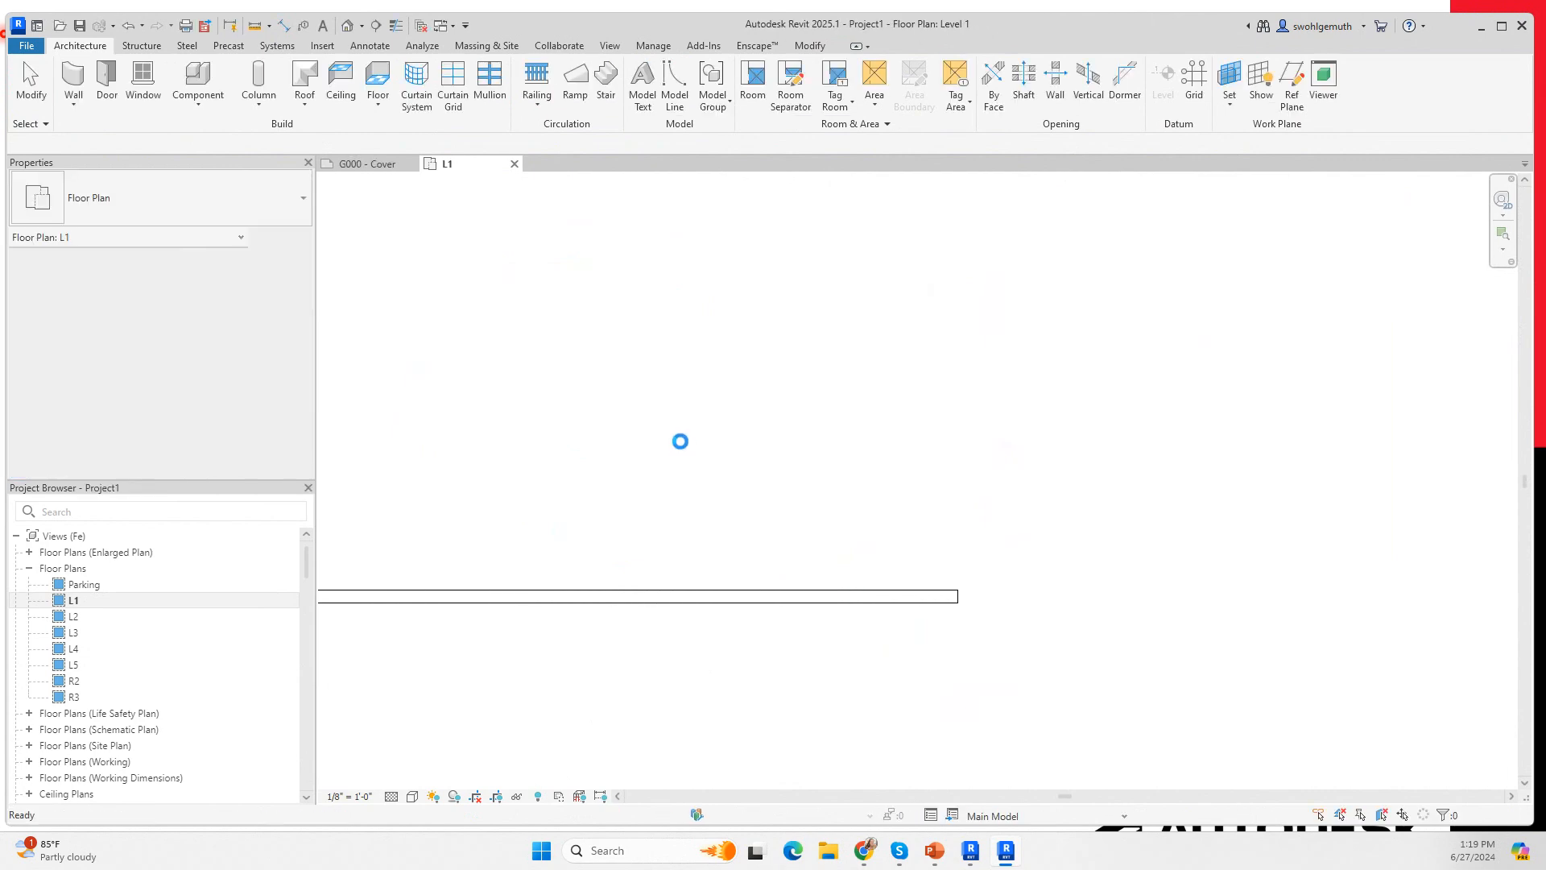
Draw two connected Exterior - Brick on CMU walls on Level 1, 40' horizontally and 16' vertically downward from its far end.
left_click(67, 78)
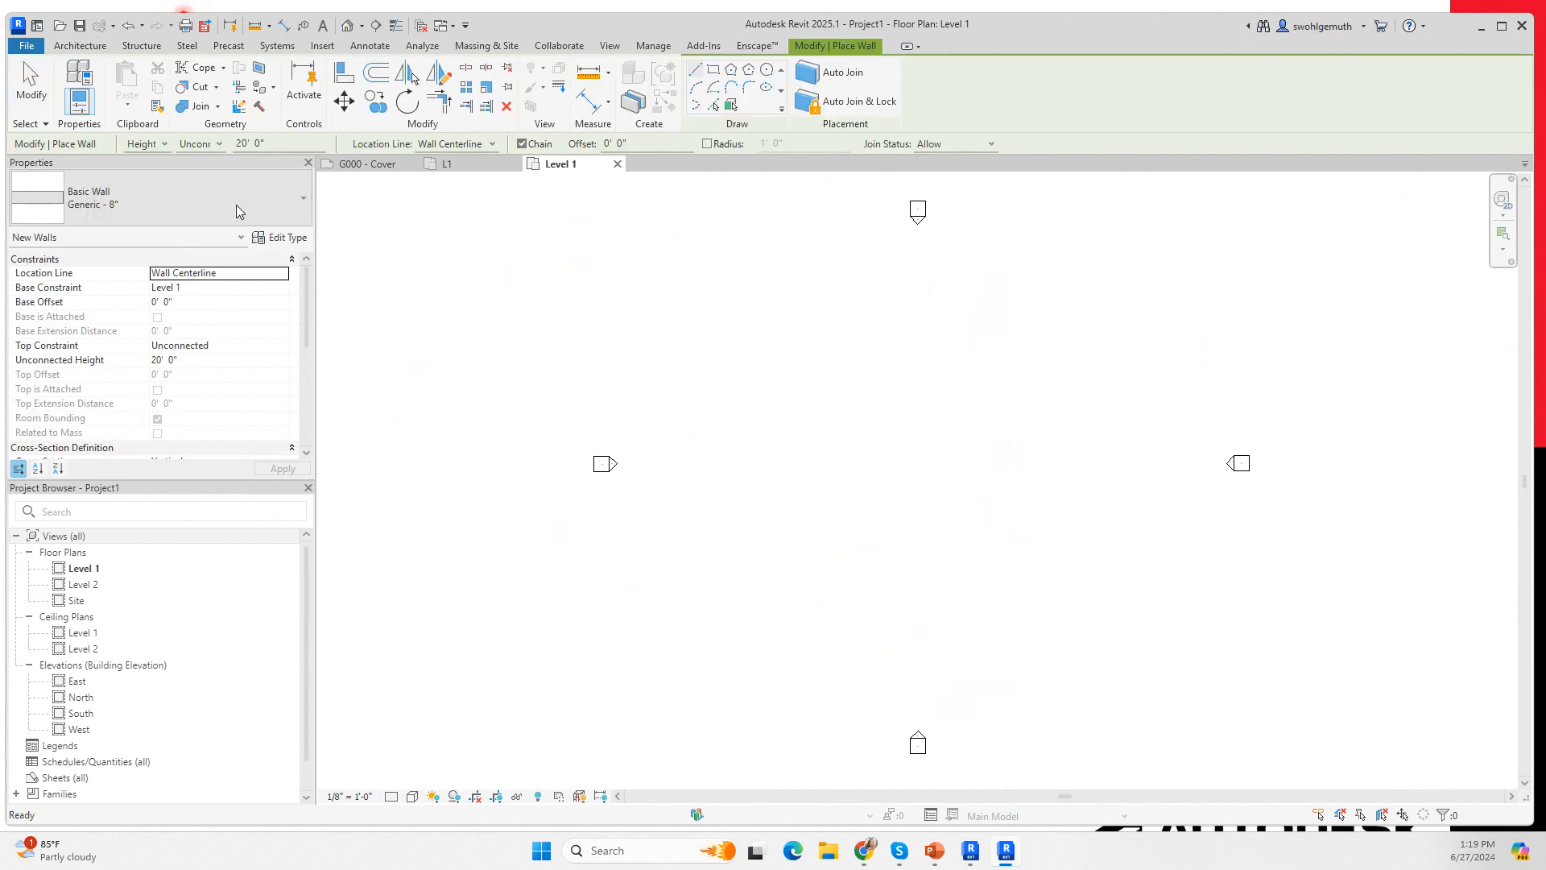
left_click(242, 207)
scroll(113, 318, "up", 4)
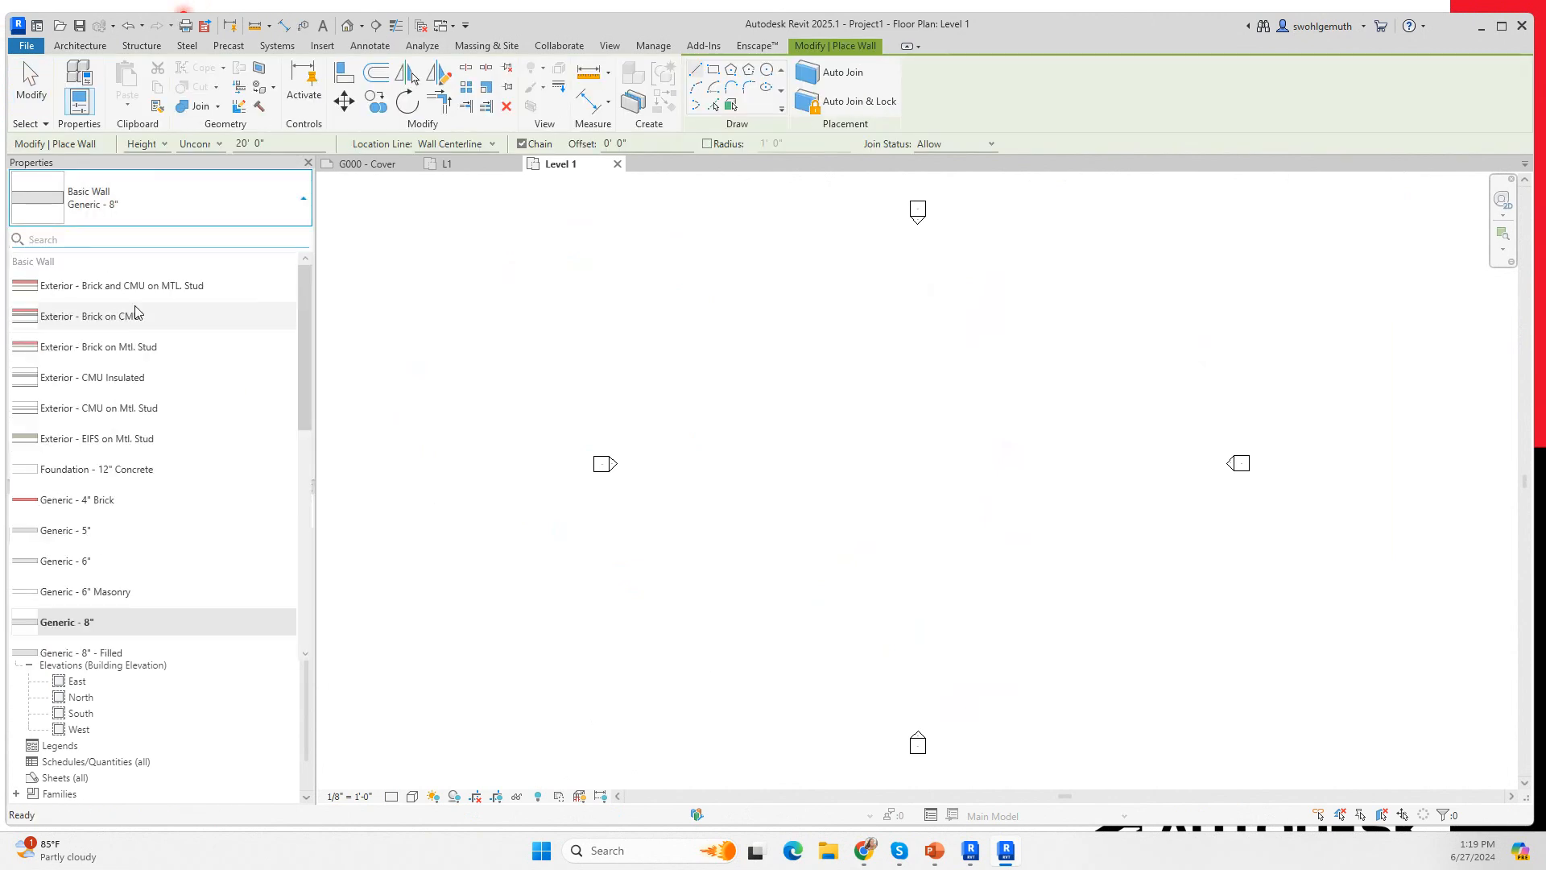
left_click(96, 319)
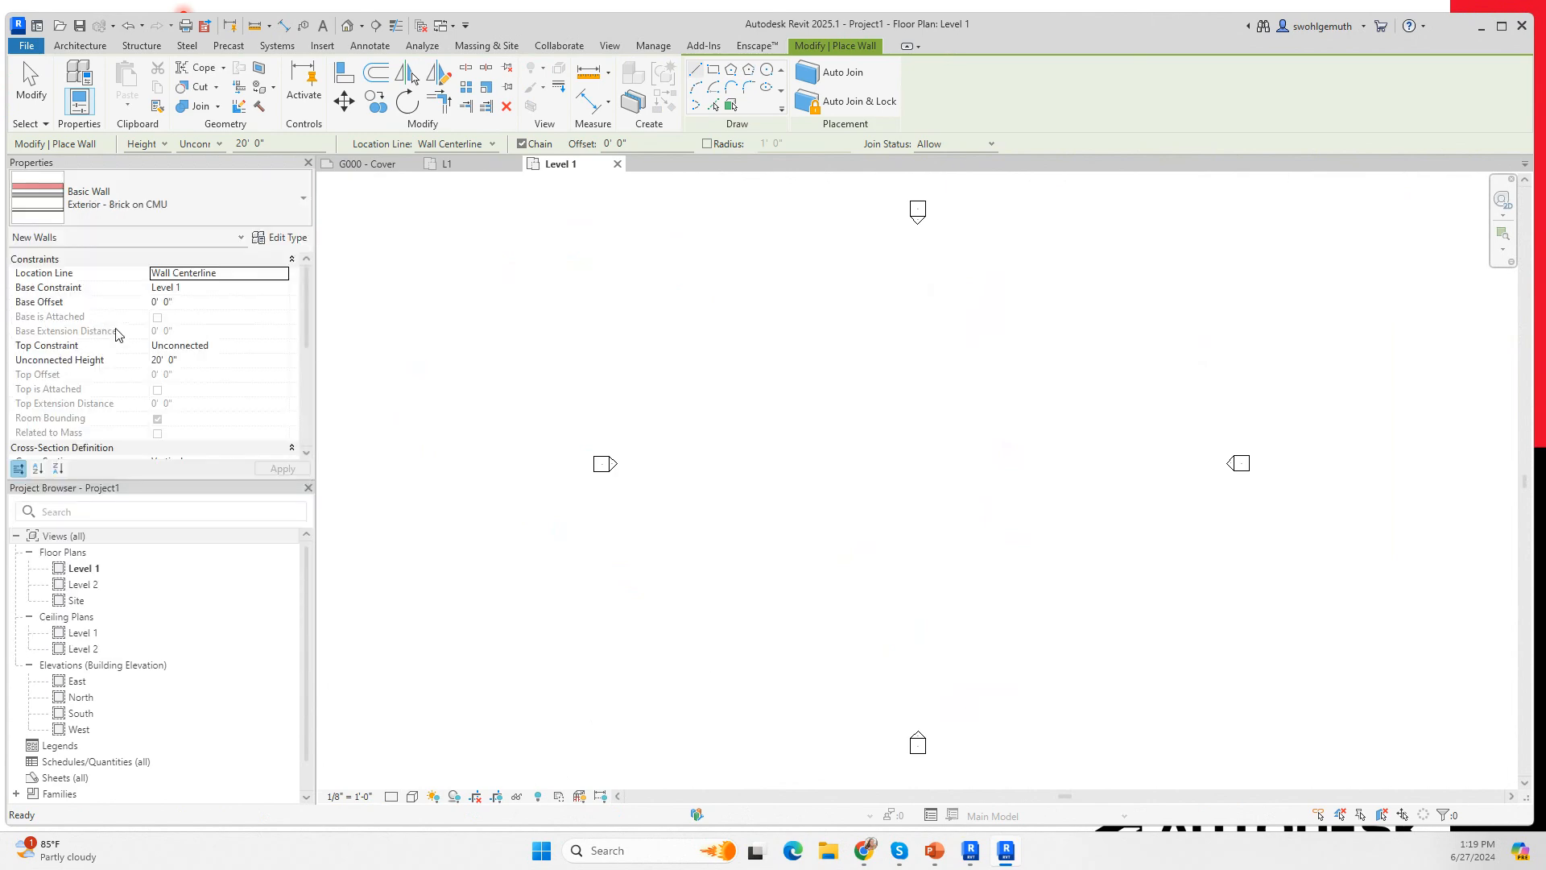
left_click(715, 456)
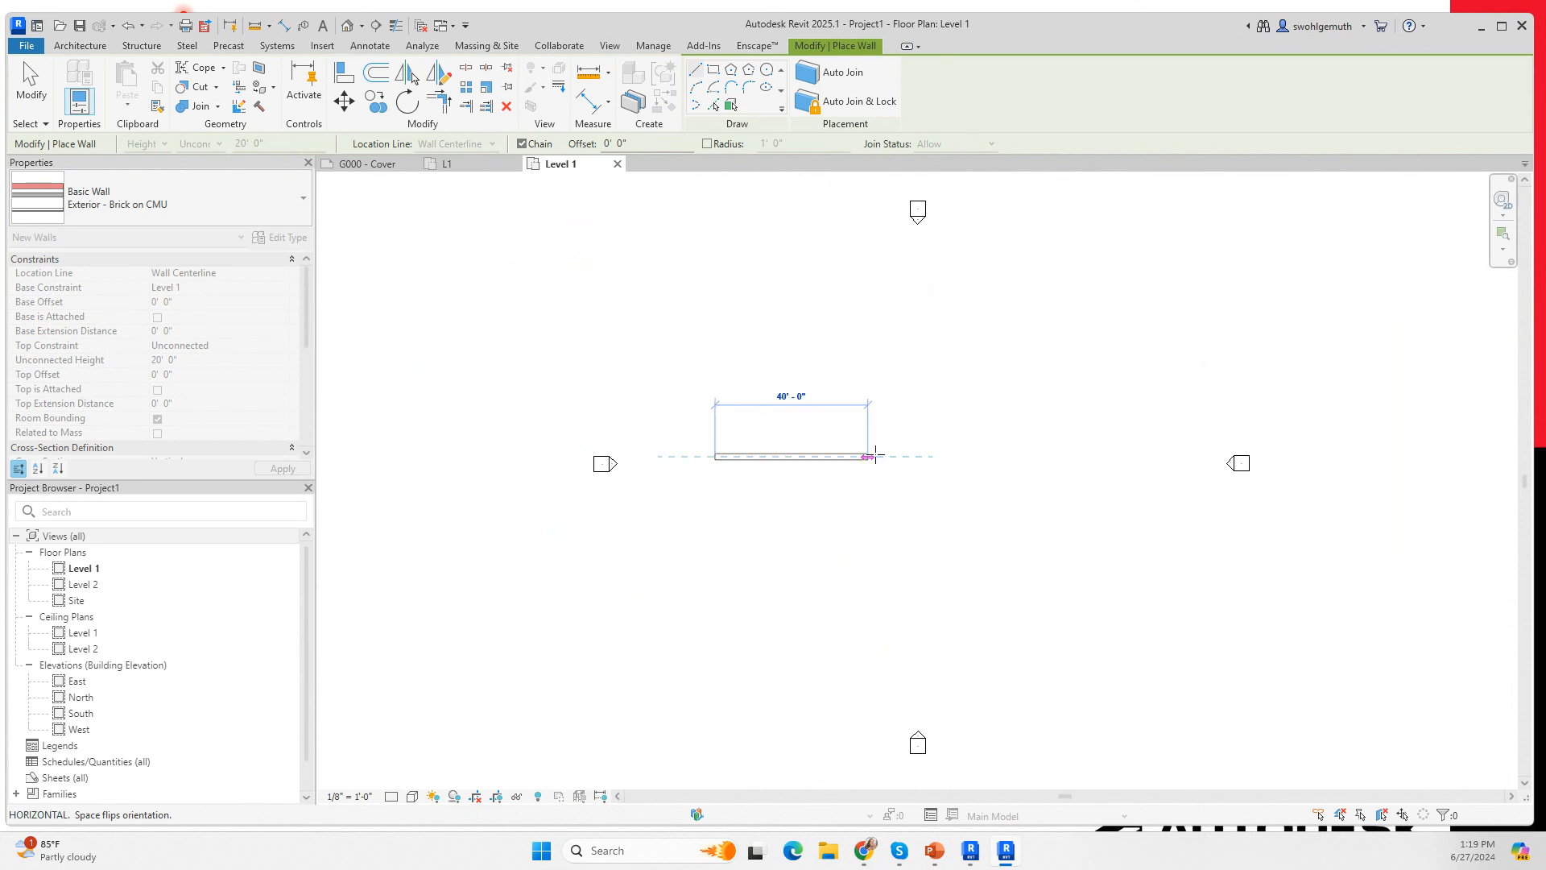
left_click(870, 456)
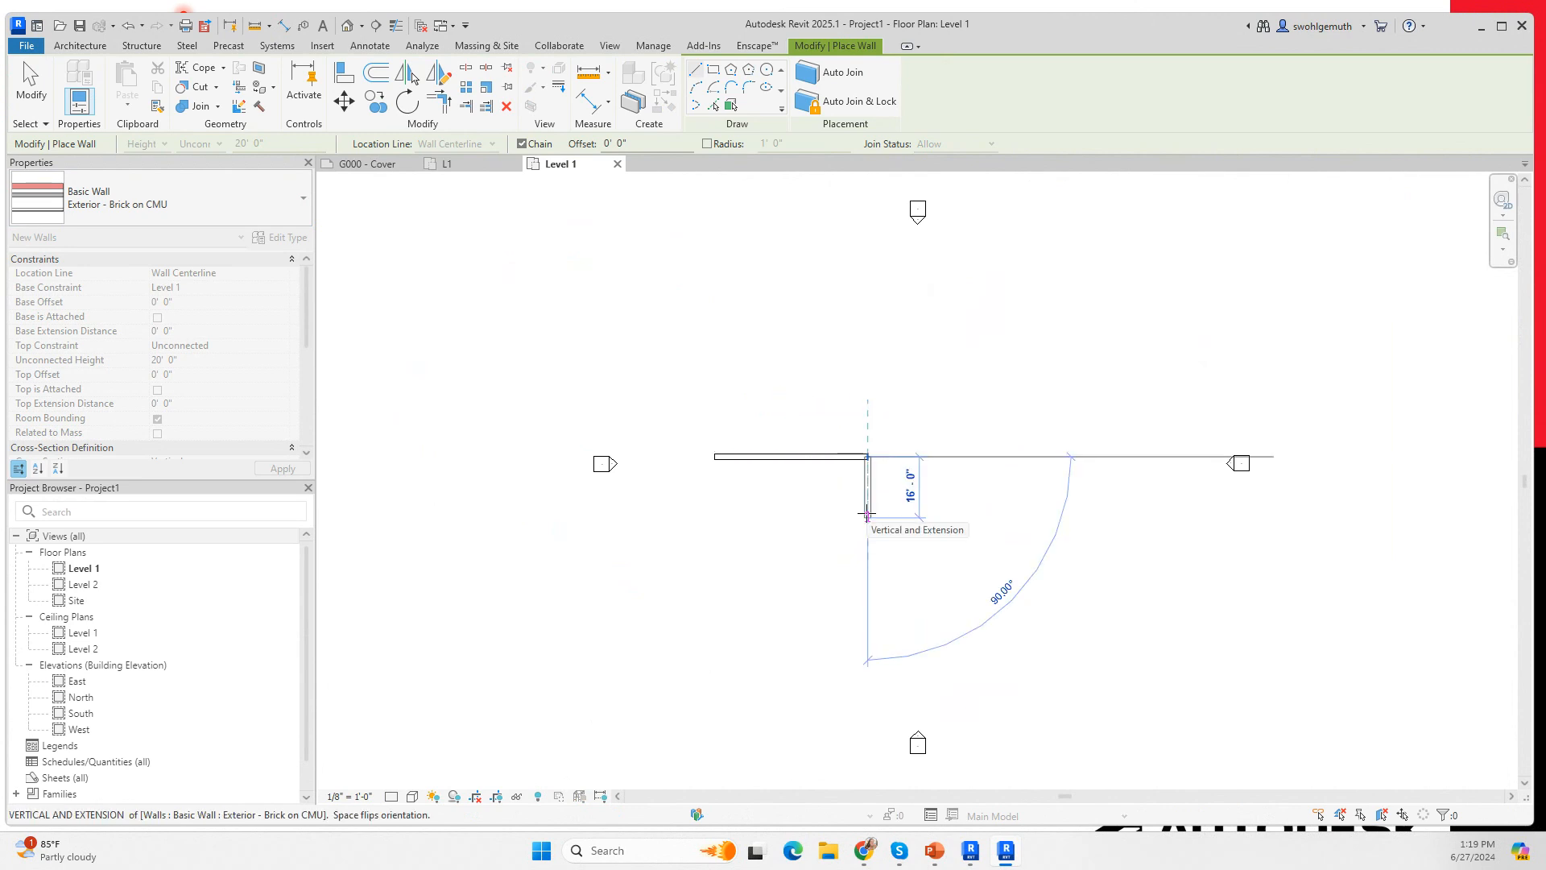
left_click(868, 517)
key("Escape")
key("Escape")
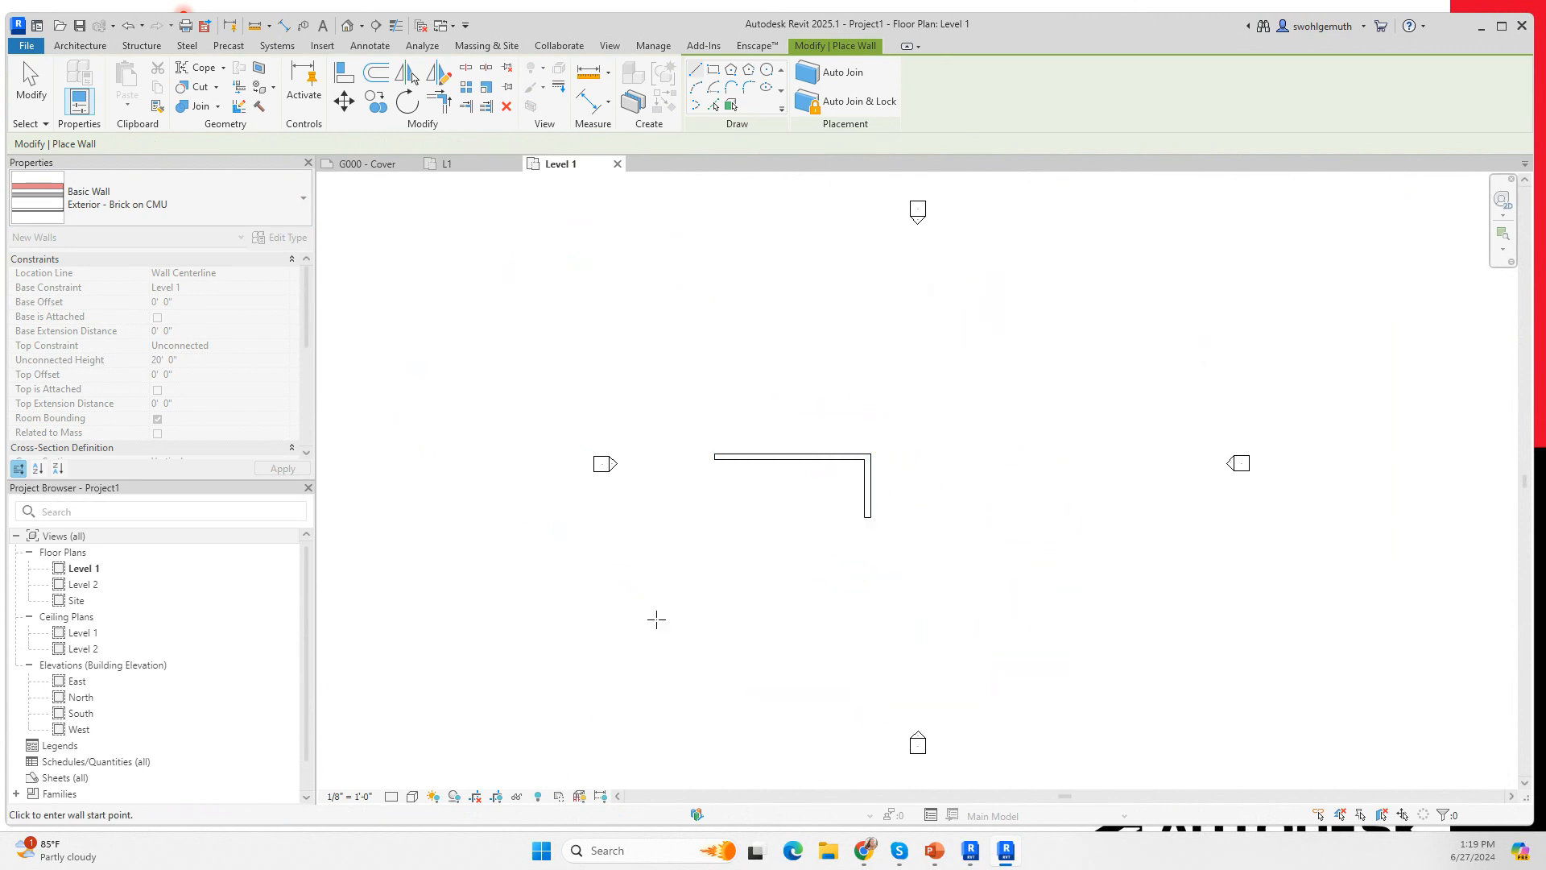
Set the Level 1 plan's detail level to Fine to show the wall layers.
left_click(391, 796)
left_click(411, 780)
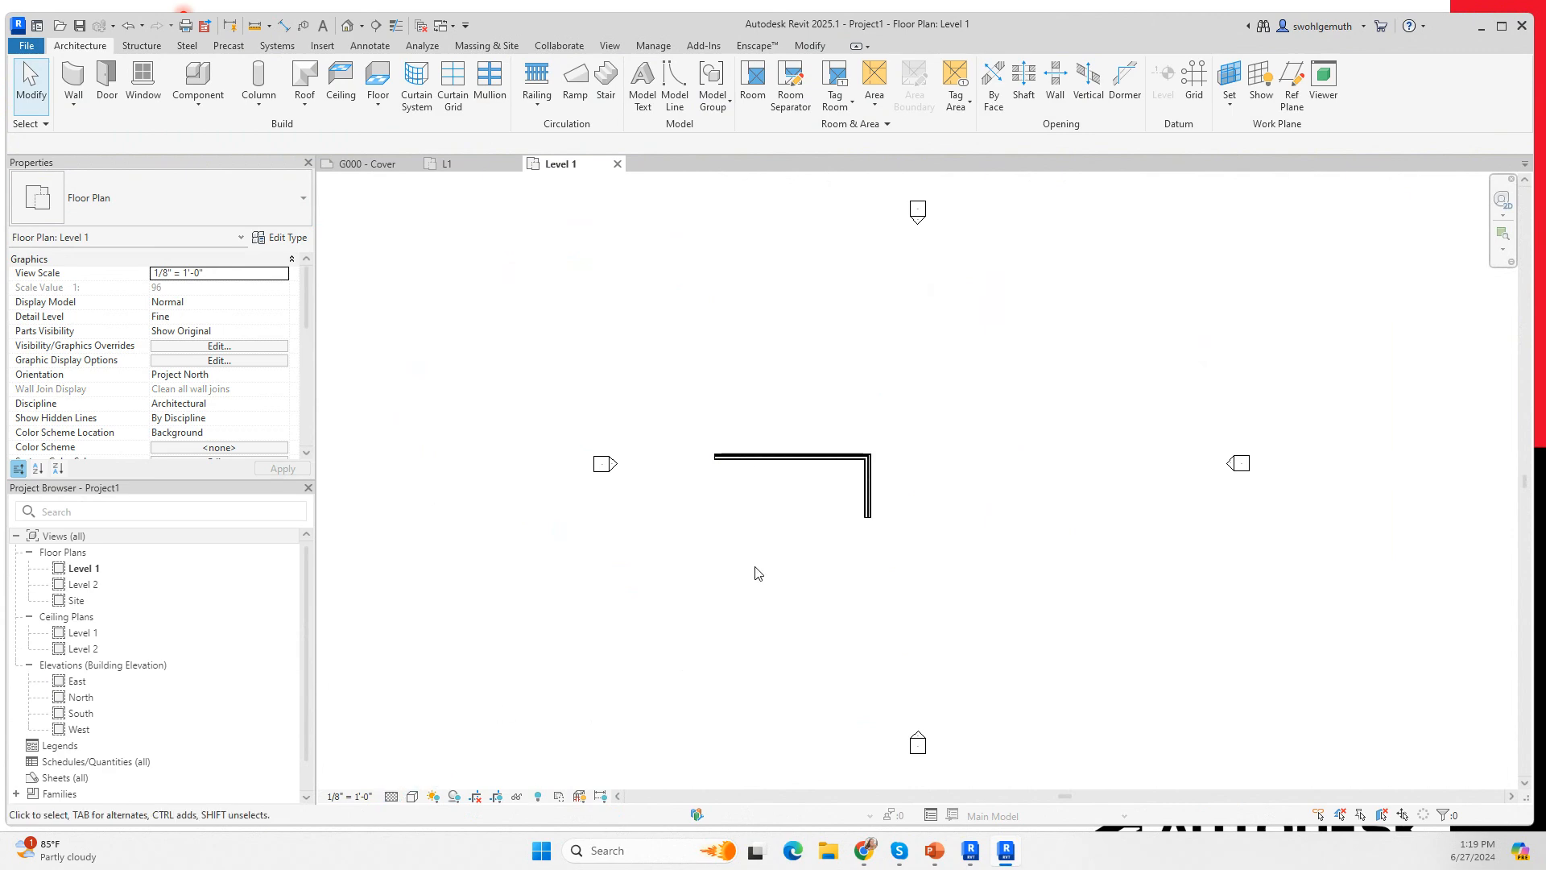
scroll(918, 463, "up", 4)
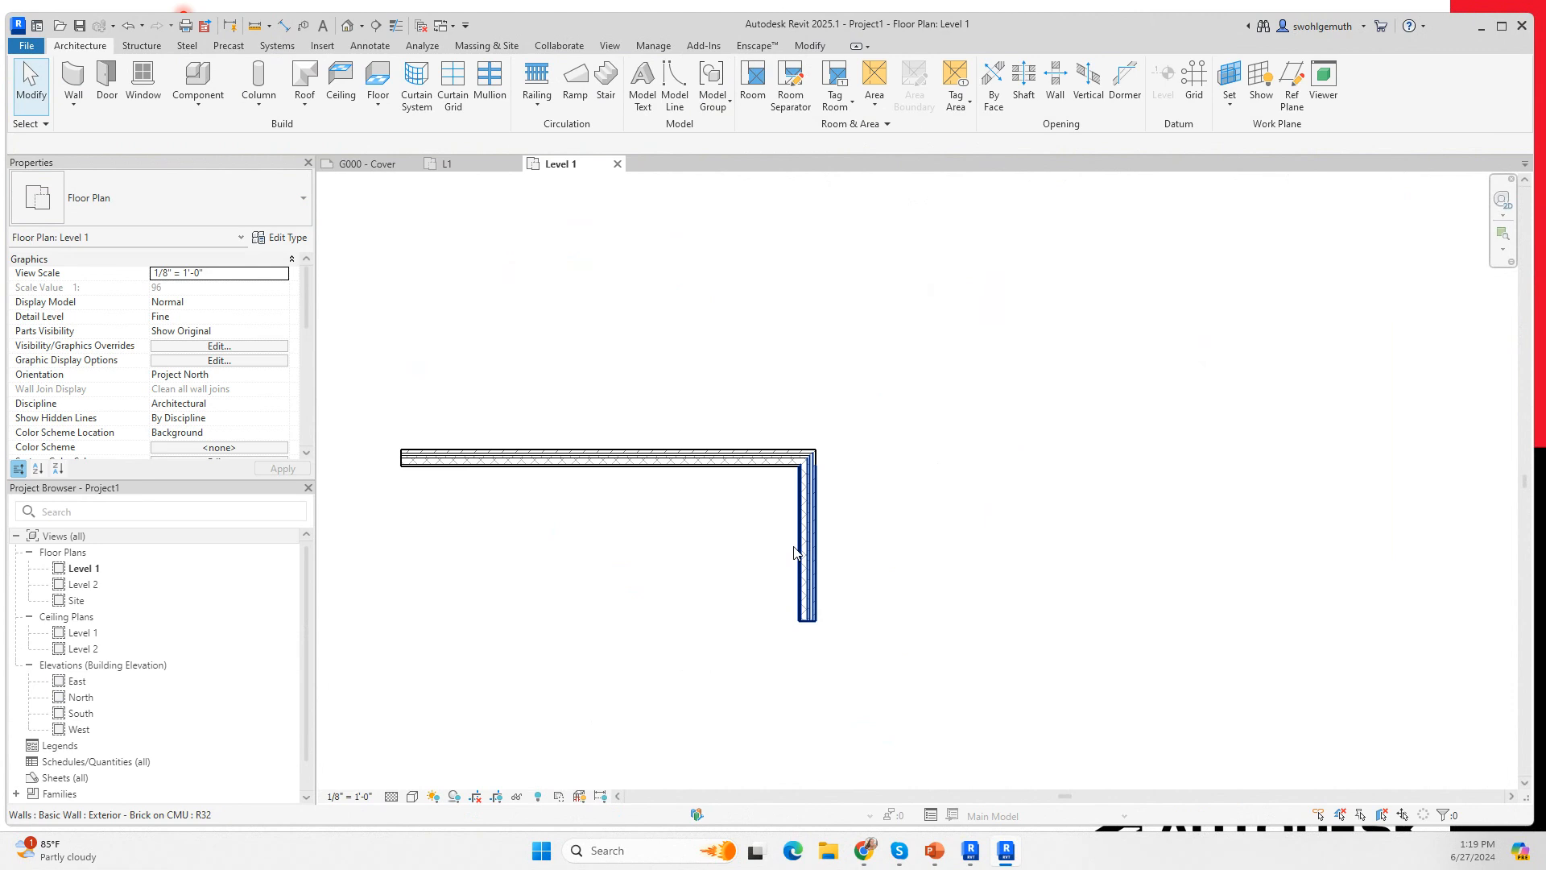
Toggle the join at the corner end of the 16' vertical wall, and delete that wall.
left_click(812, 554)
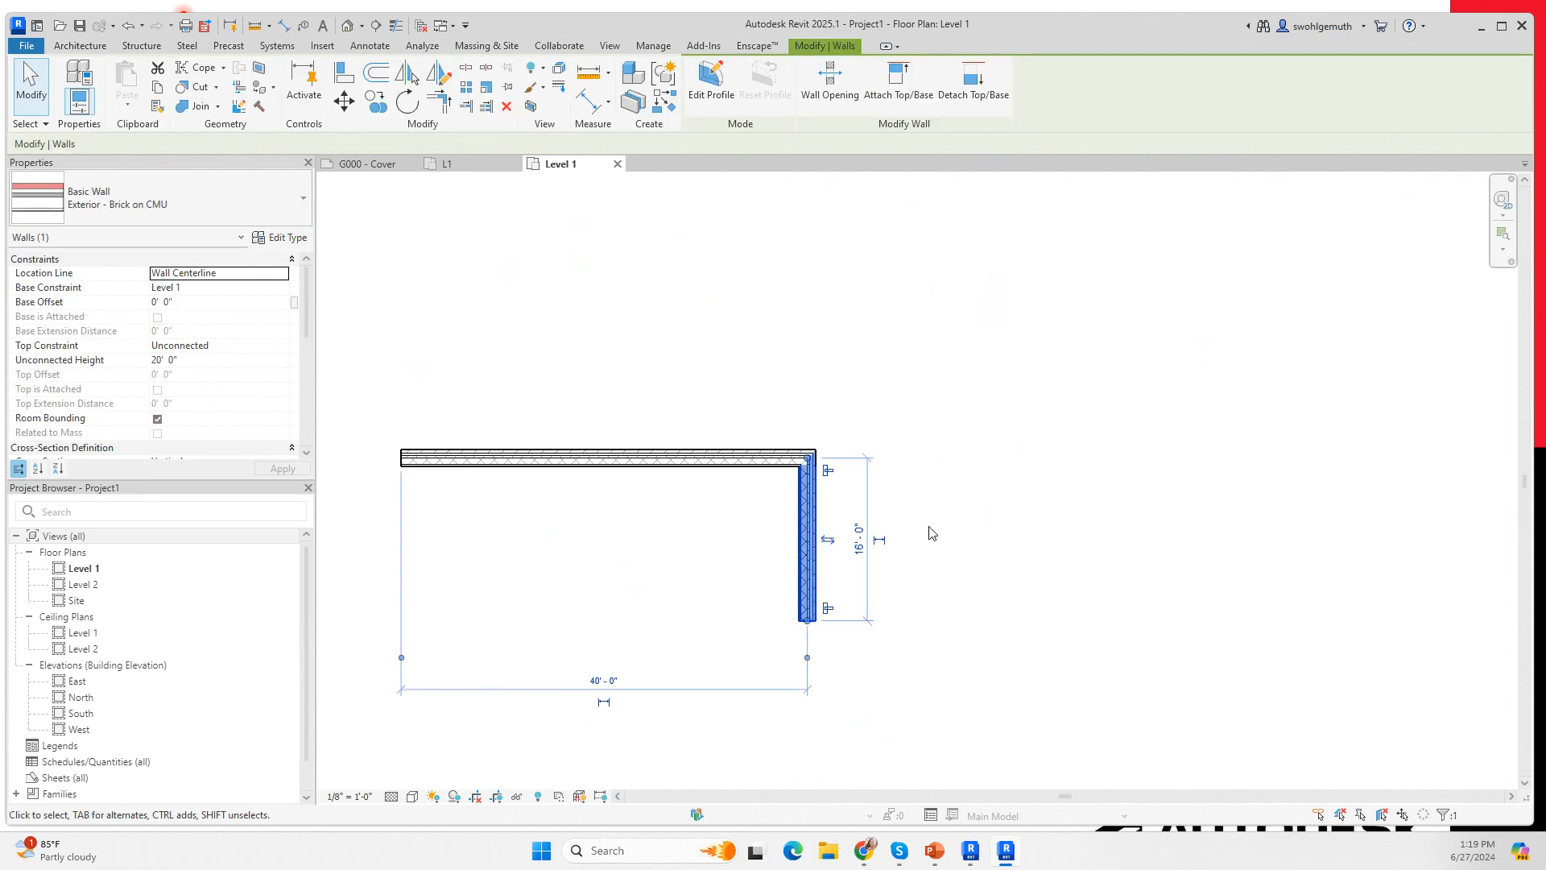
left_click(829, 471)
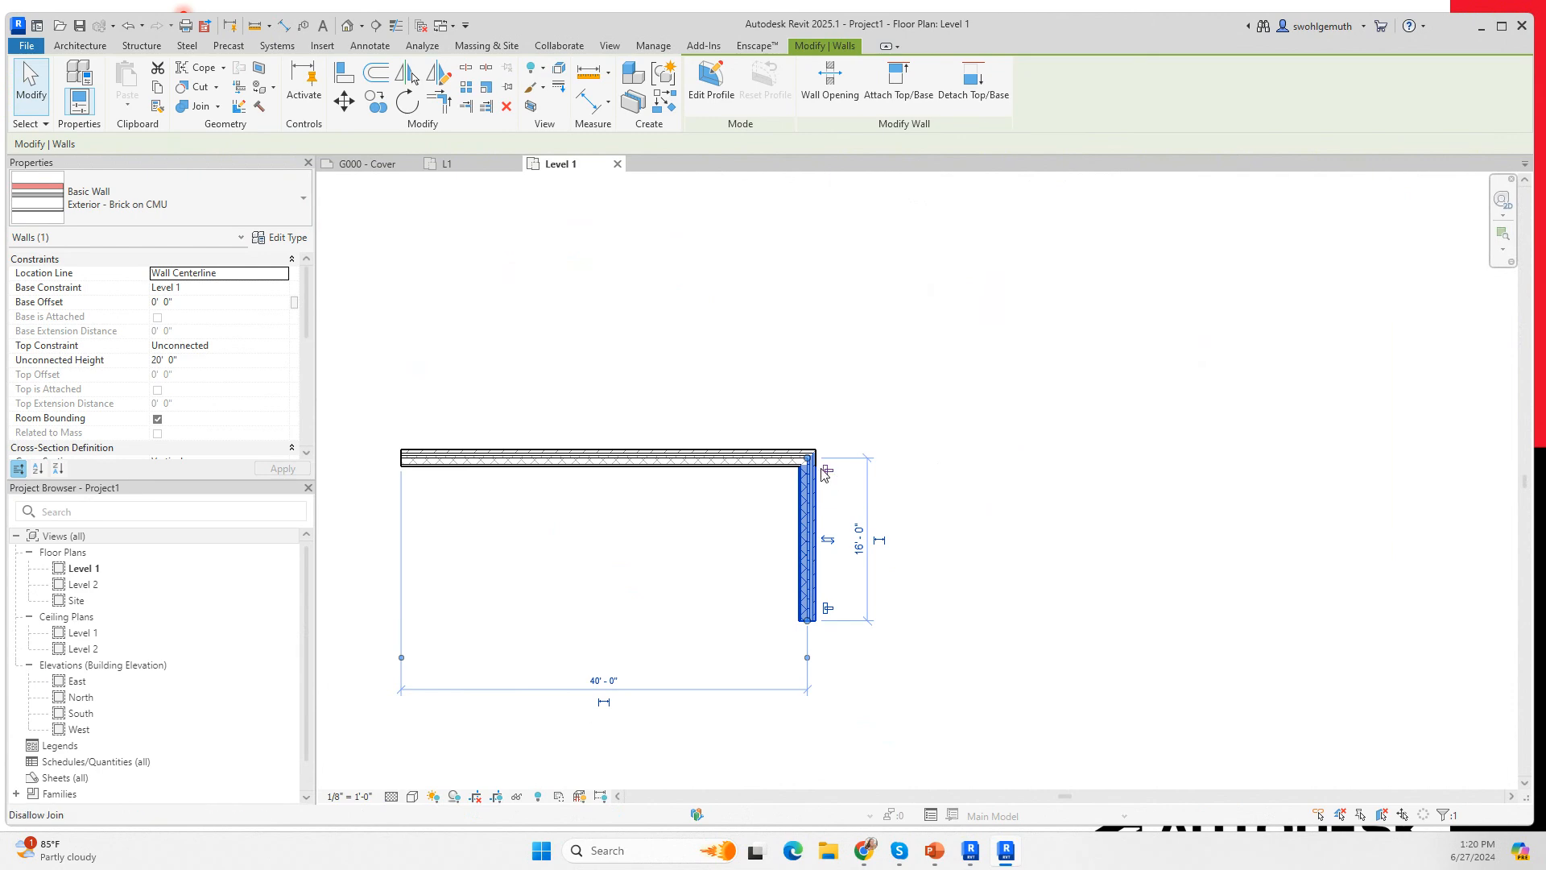
left_click(826, 471)
left_click(828, 471)
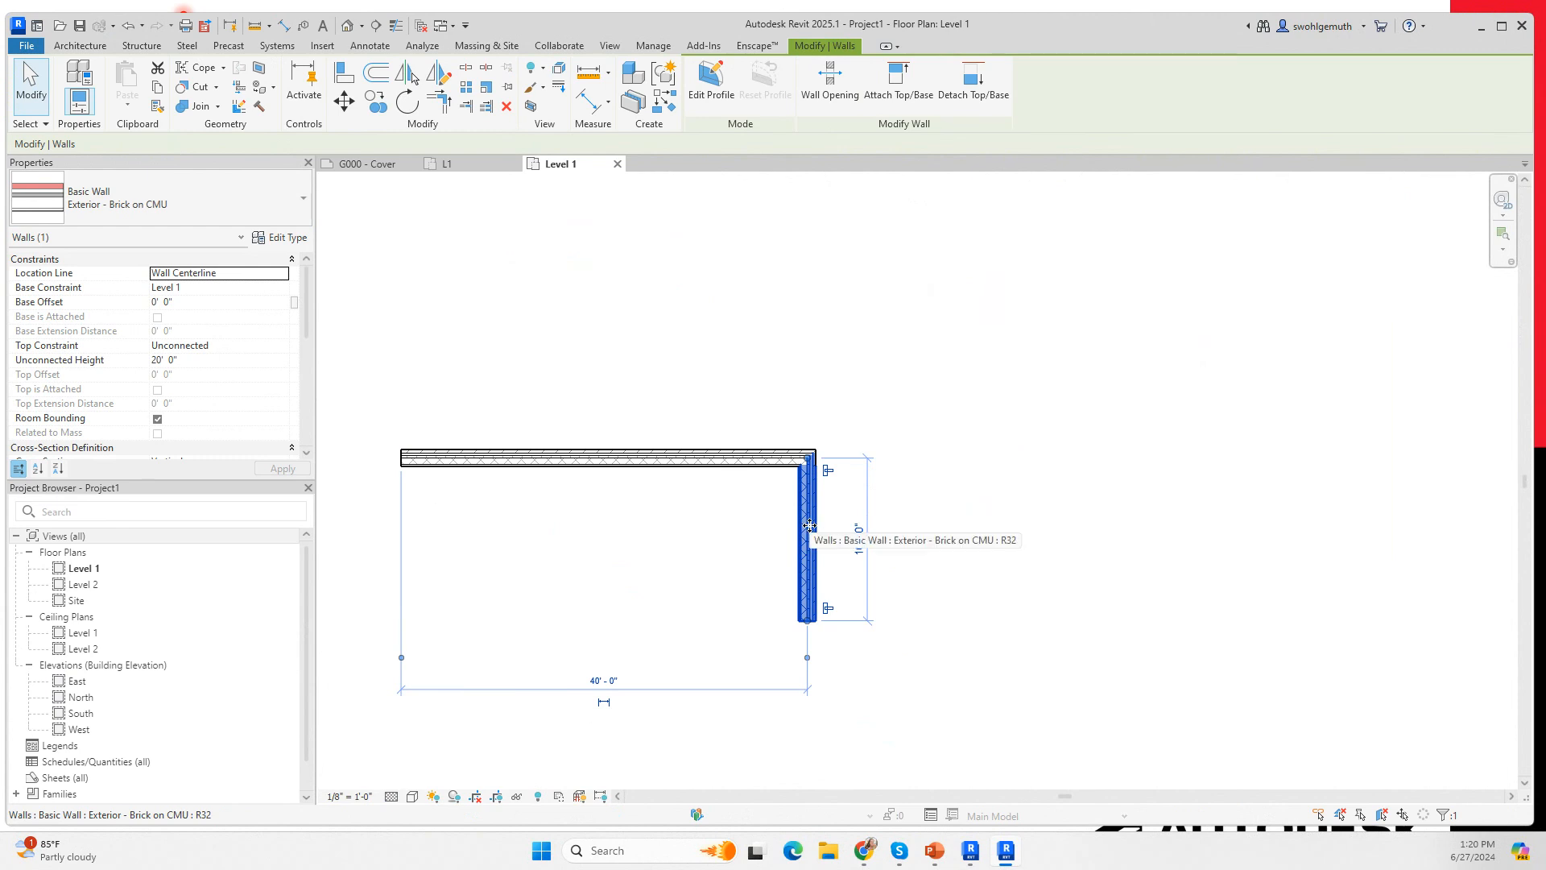
key("Delete")
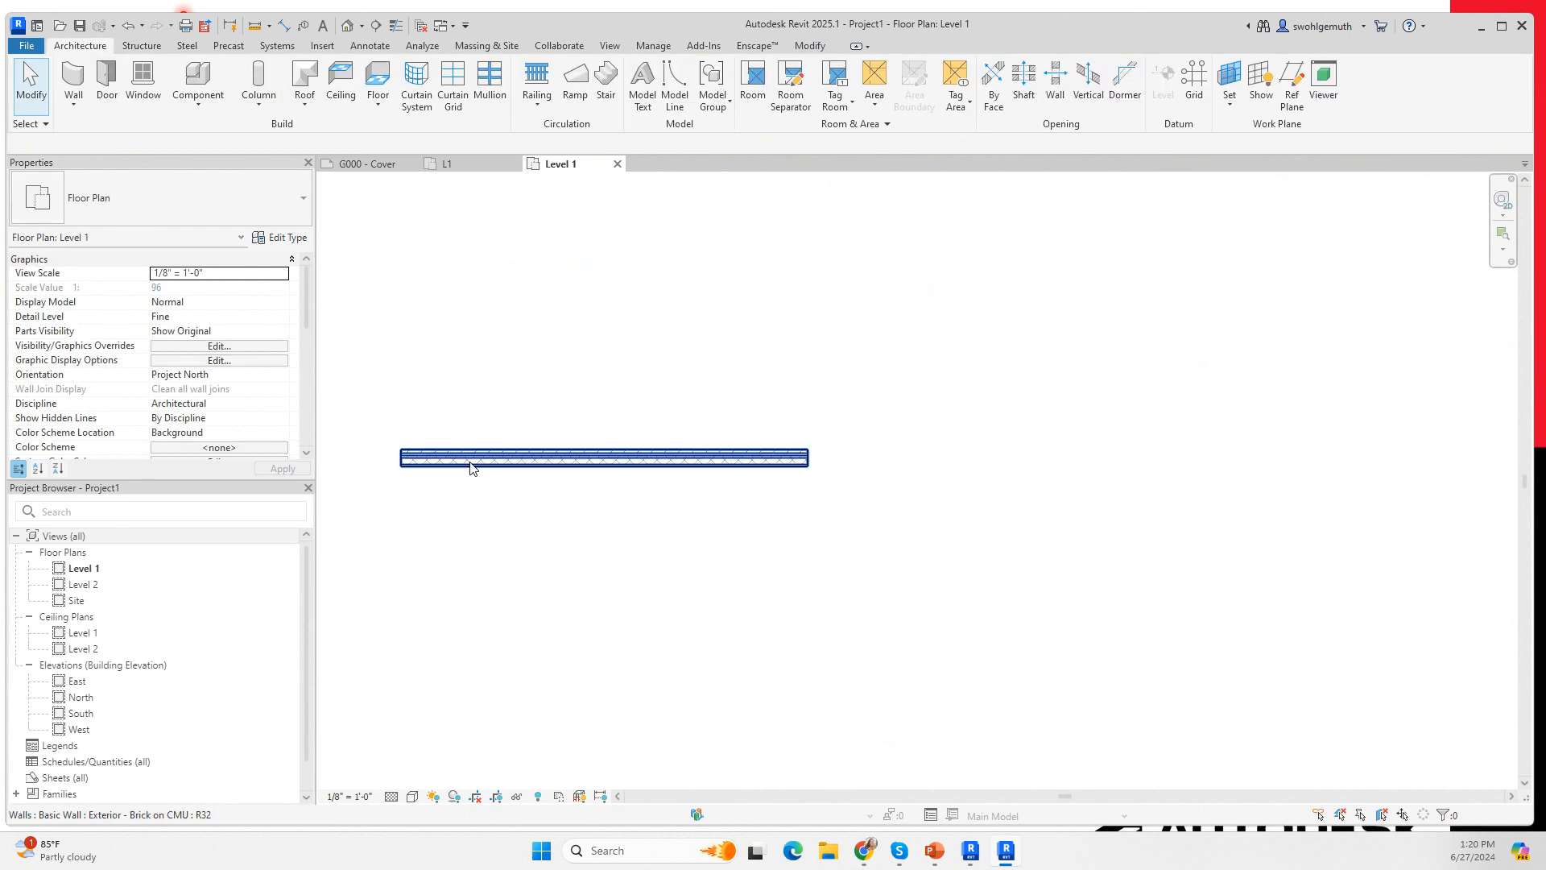
Set the remaining Exterior - Brick on CMU wall type's default wrapping to Both at inserts and Exterior at ends.
left_click(462, 459)
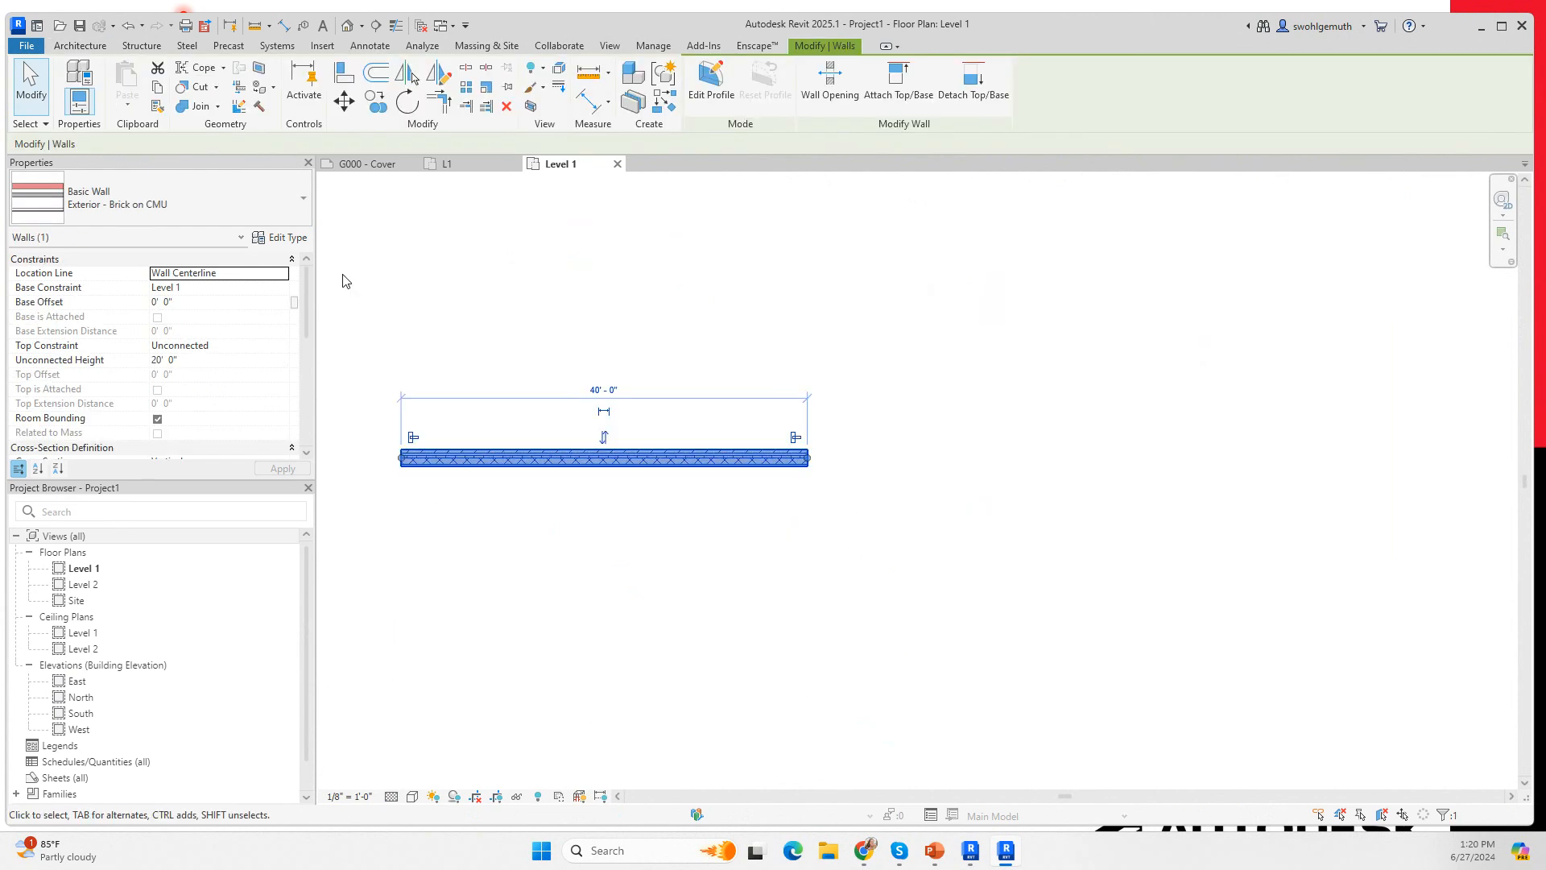
left_click(290, 238)
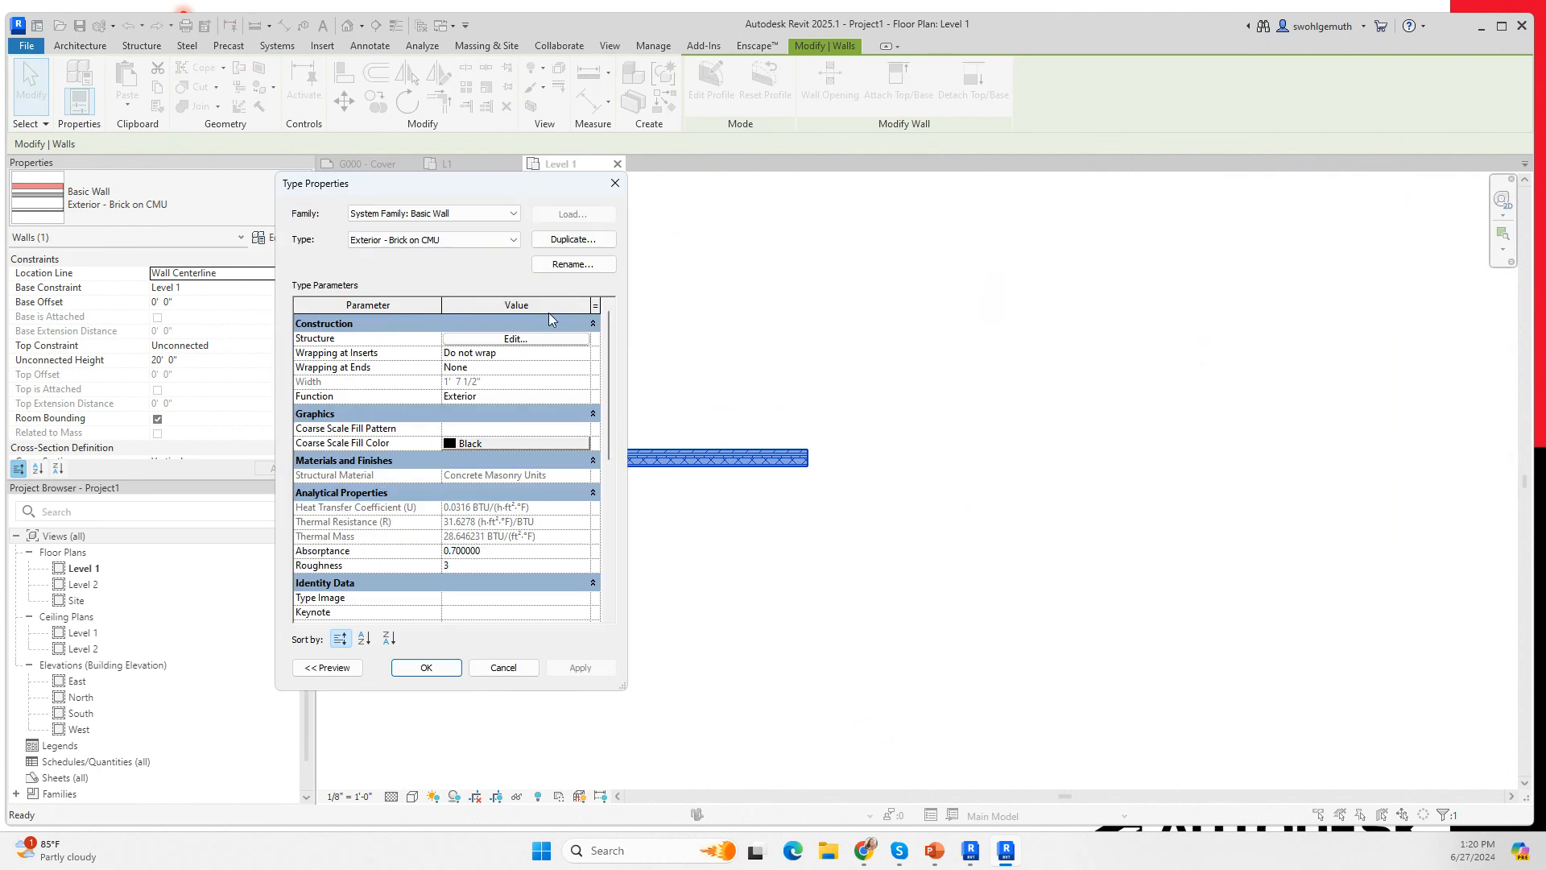
left_click(507, 340)
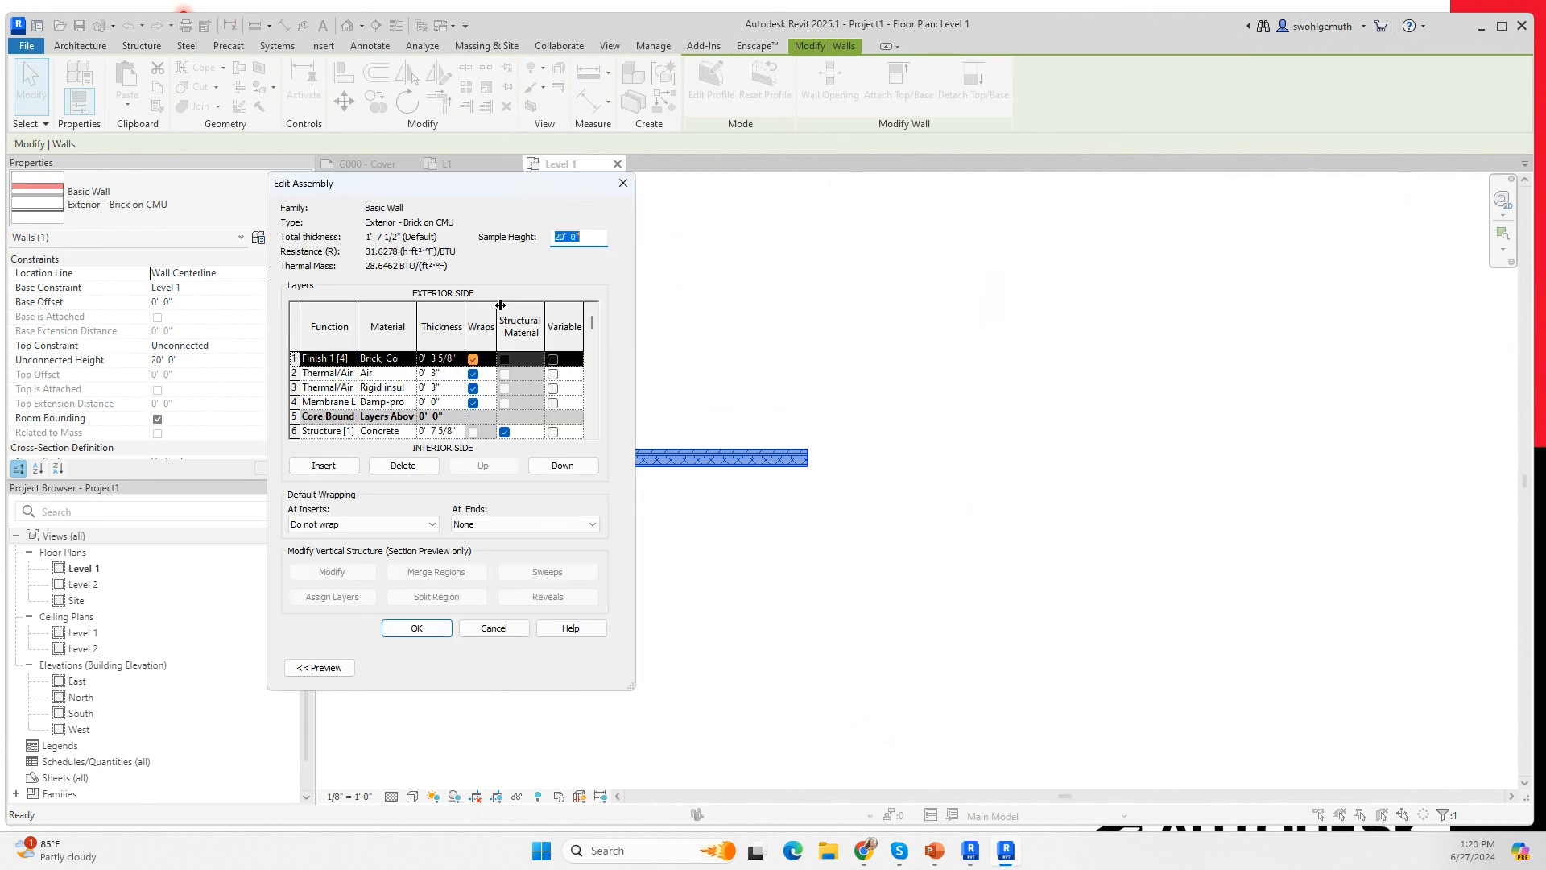
left_click(435, 531)
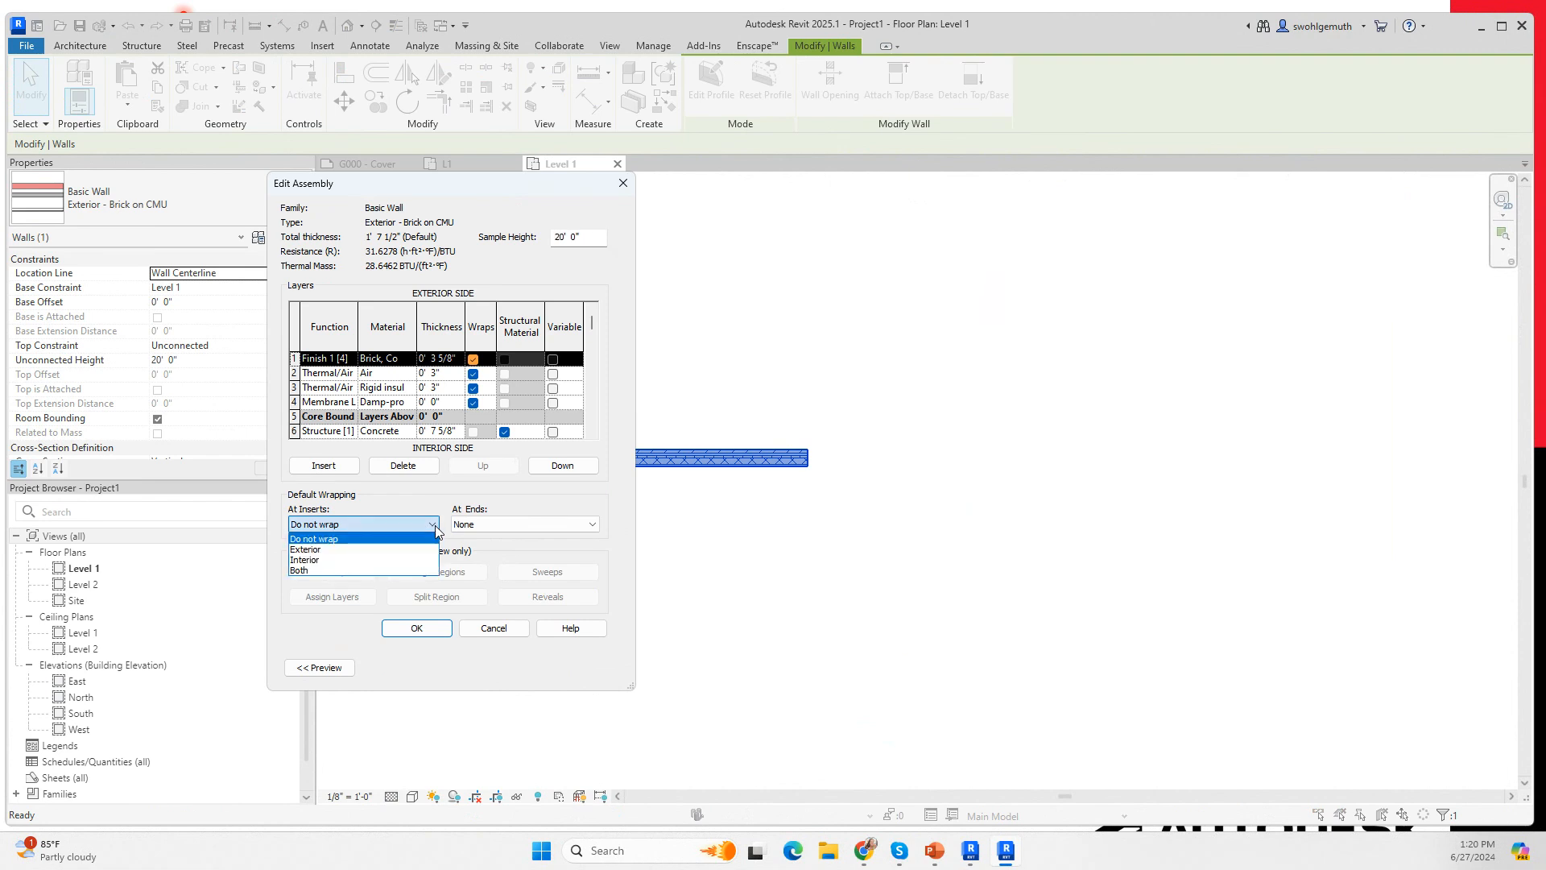
left_click(306, 575)
left_click(592, 526)
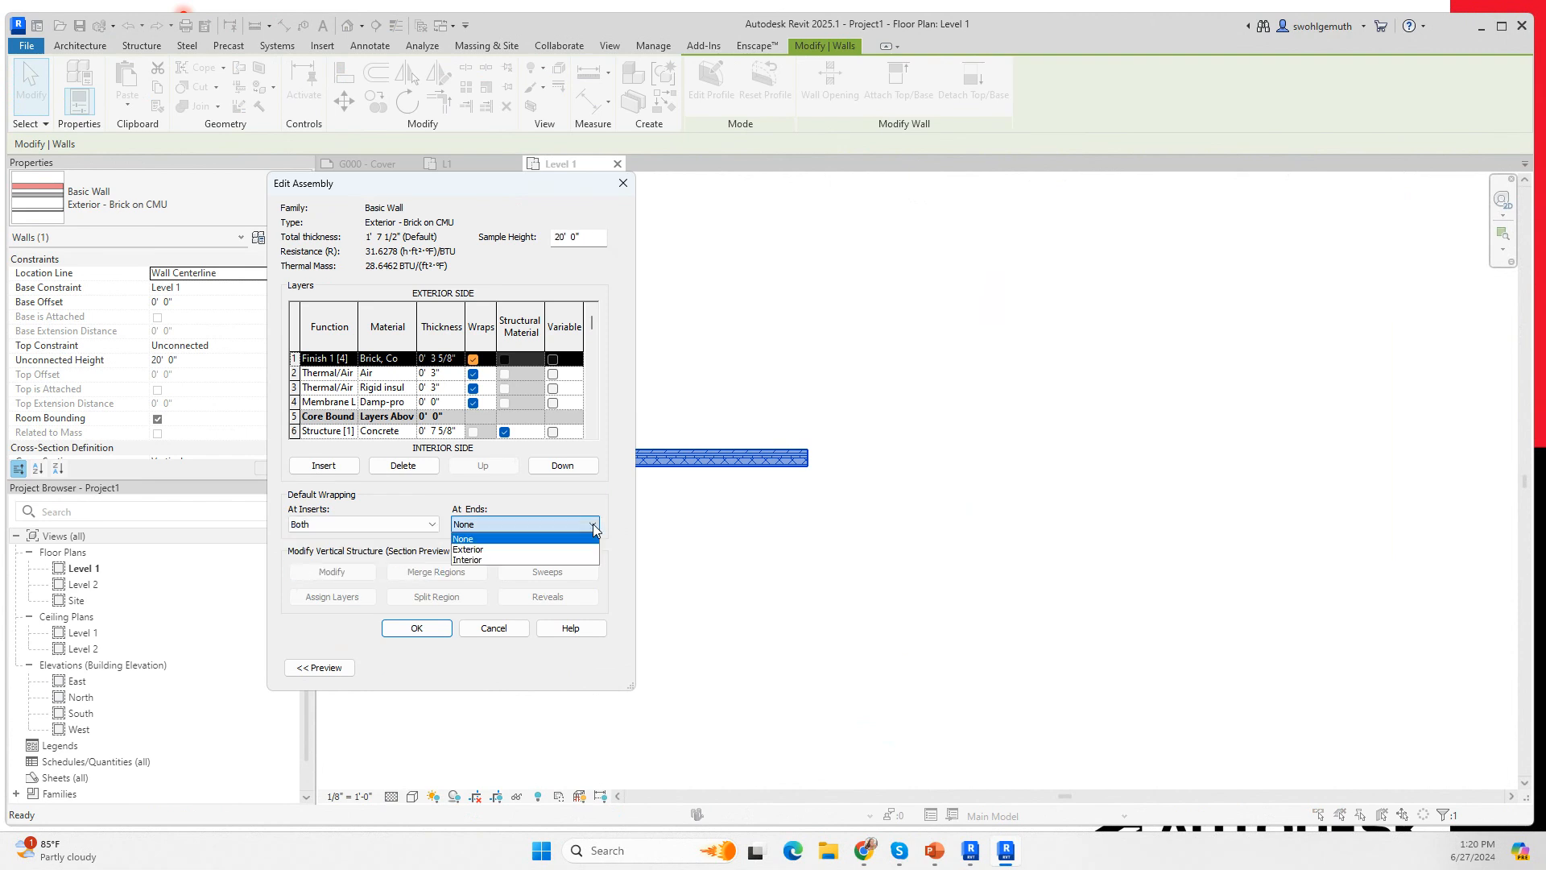
left_click(471, 550)
left_click(428, 627)
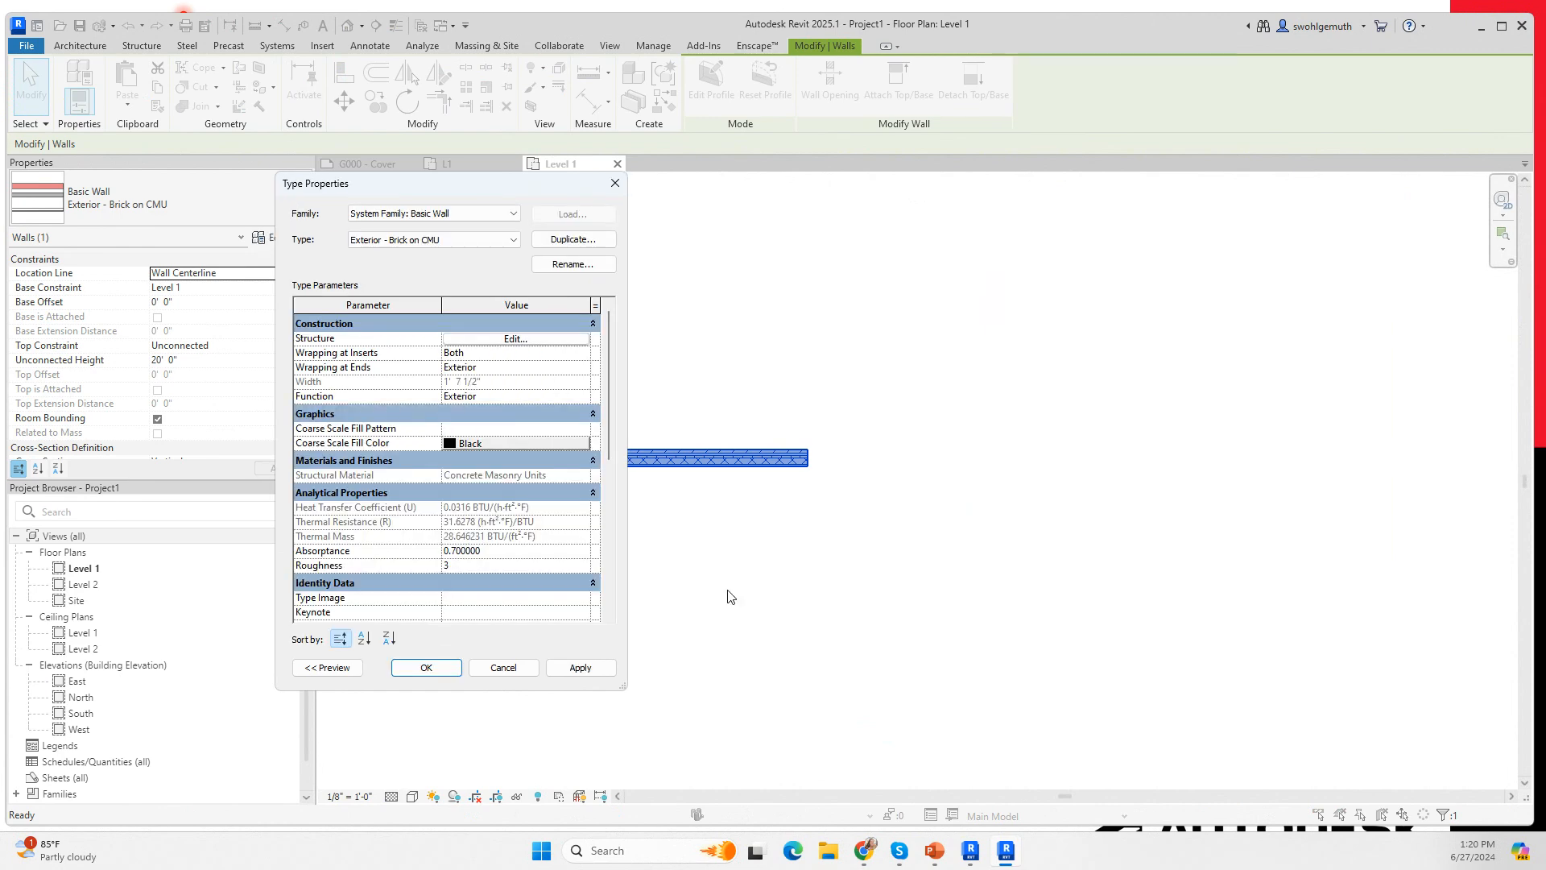
left_click(427, 667)
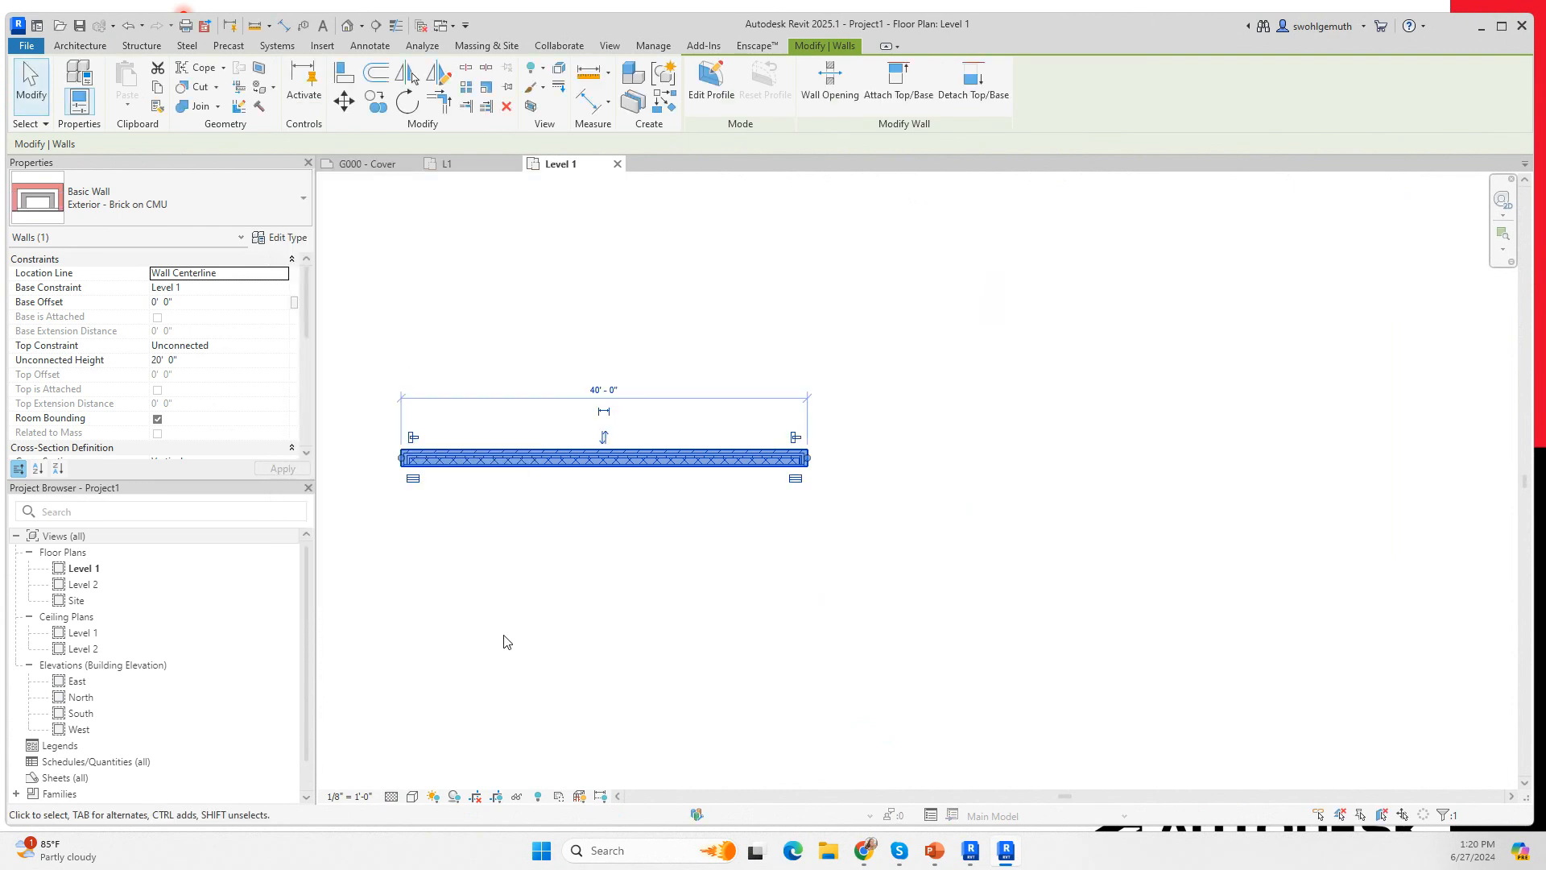
Toggle the layer wrapping at the brick wall's left end off and back on, examining the layers there.
left_click(413, 480)
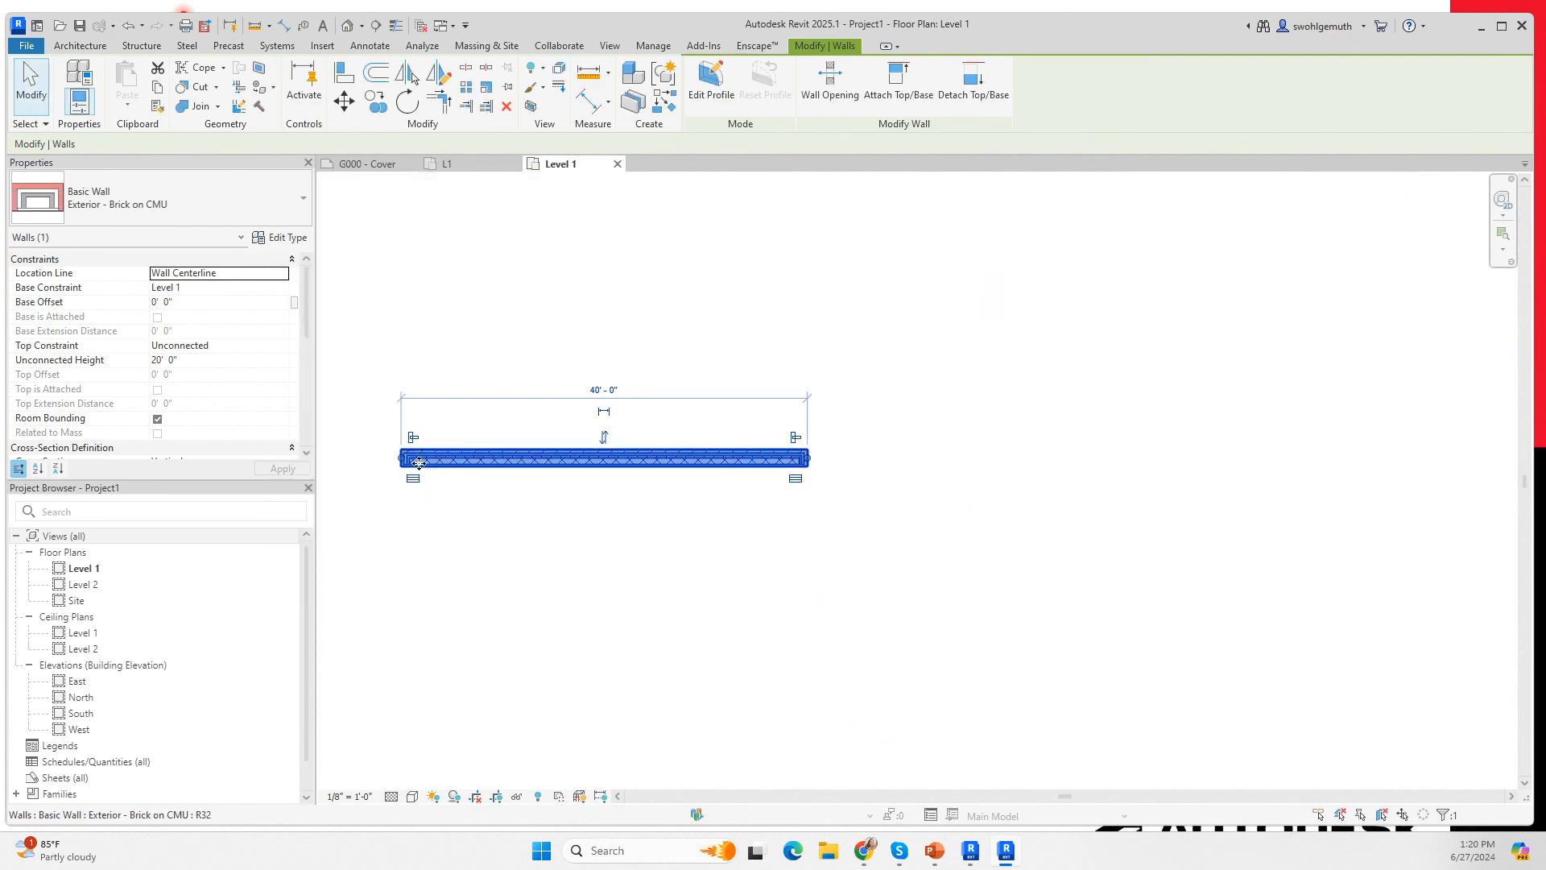
middle_click_drag(538, 515, 694, 528)
scroll(561, 509, "up", 1)
scroll(562, 509, "up", 3)
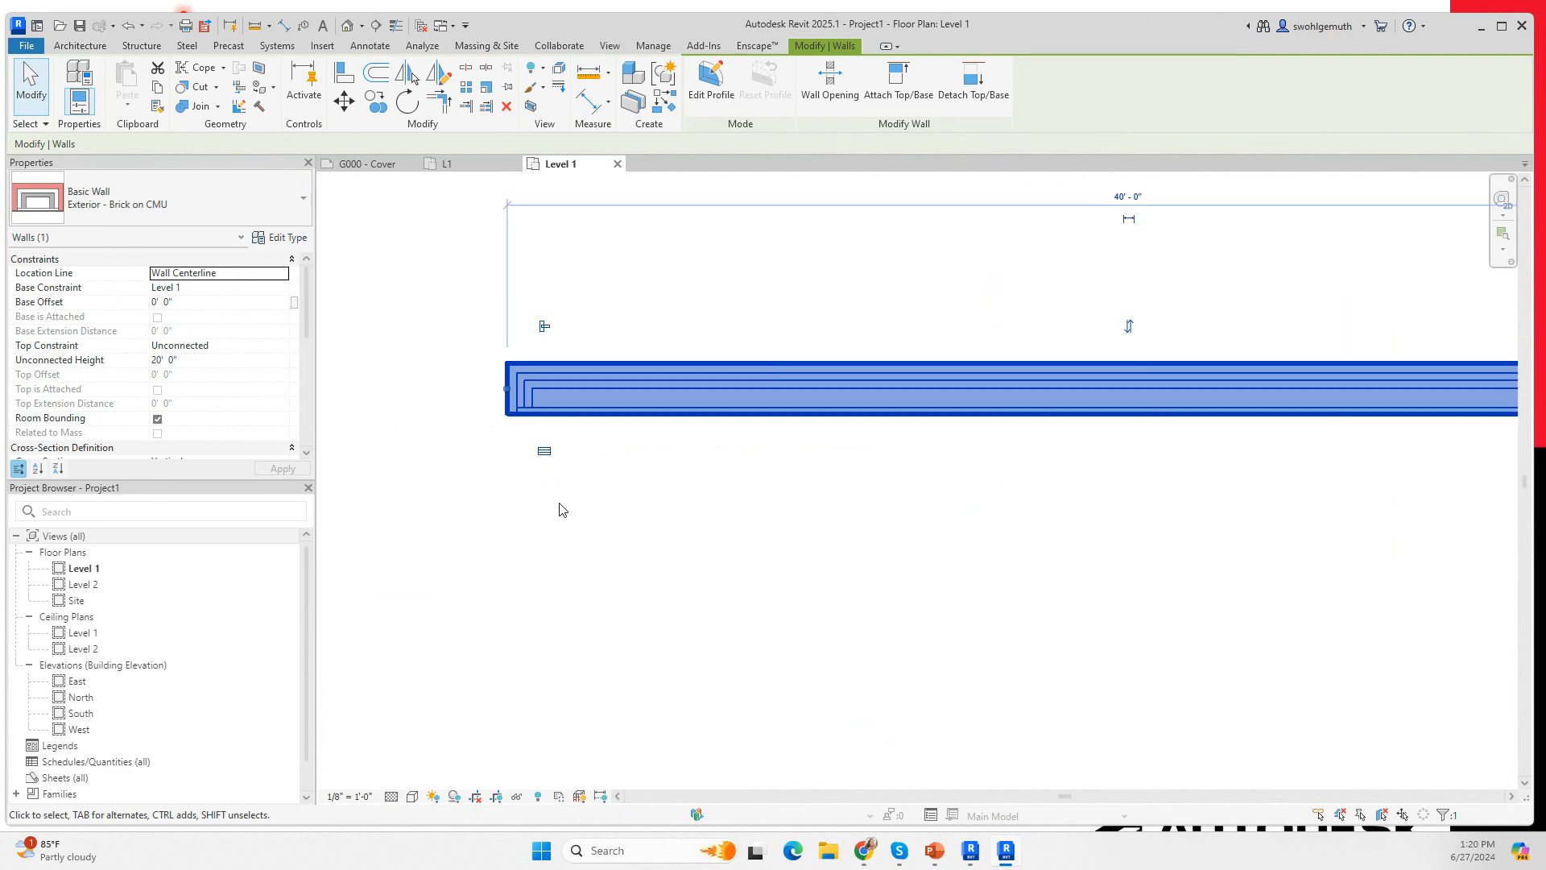
left_click(663, 506)
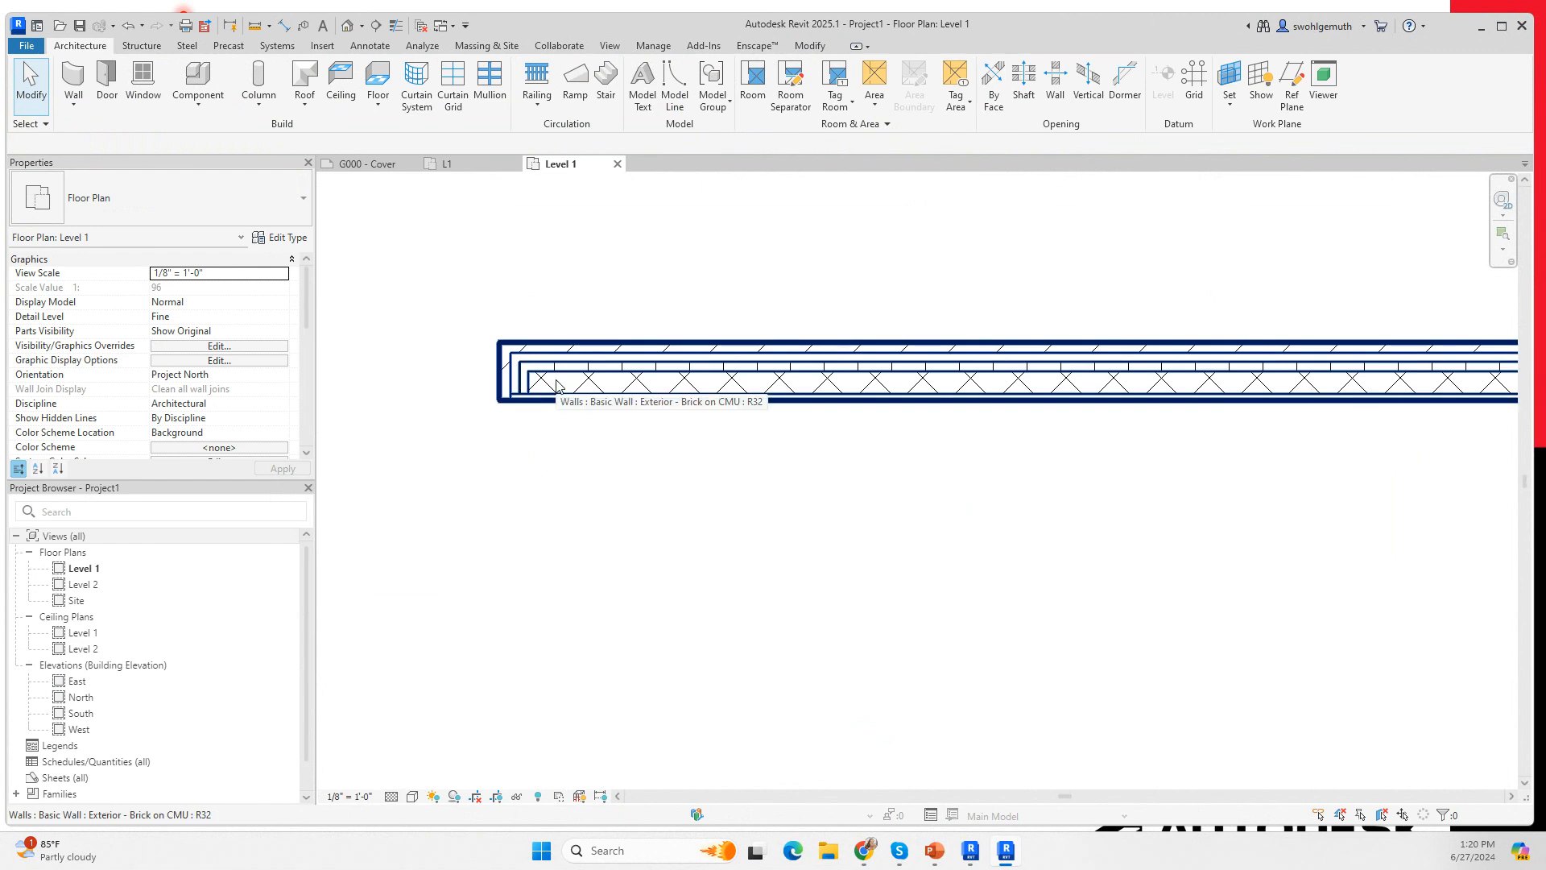
left_click(507, 383)
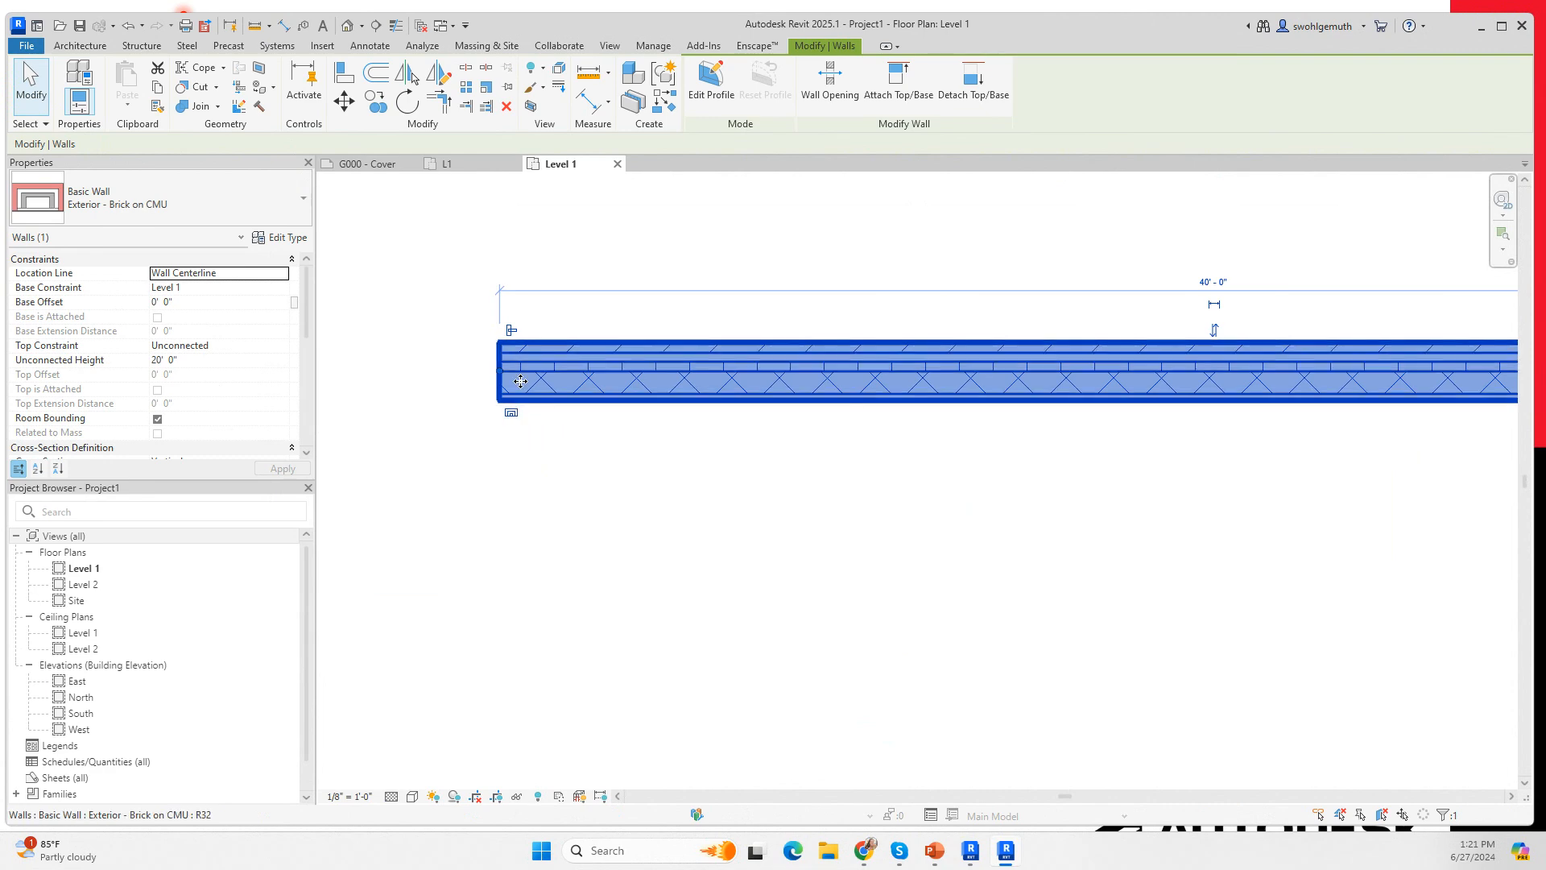
left_click(513, 414)
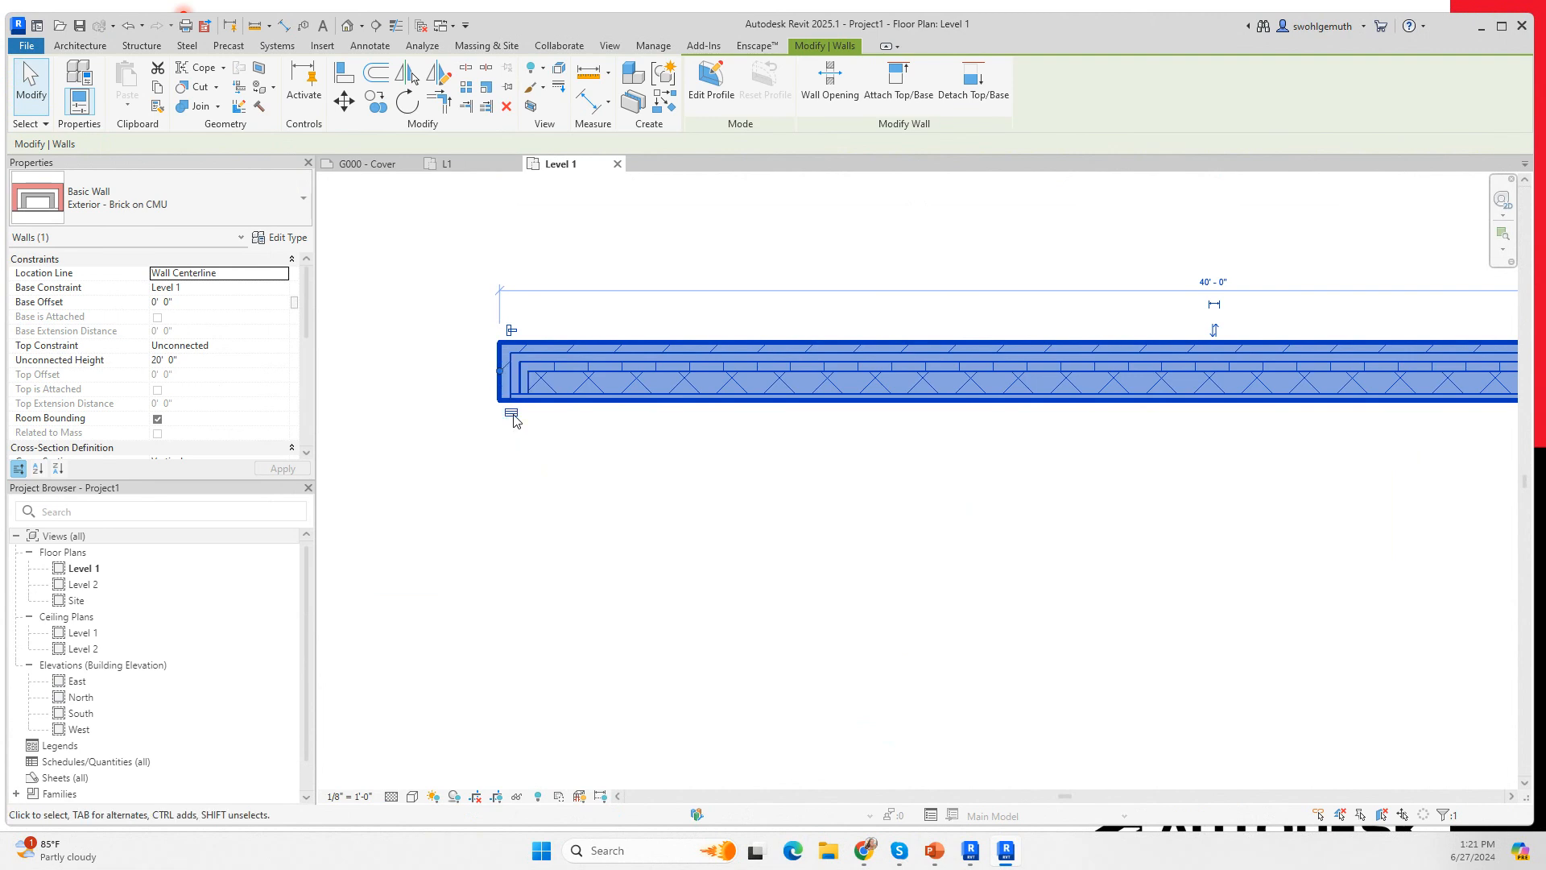
left_click(676, 502)
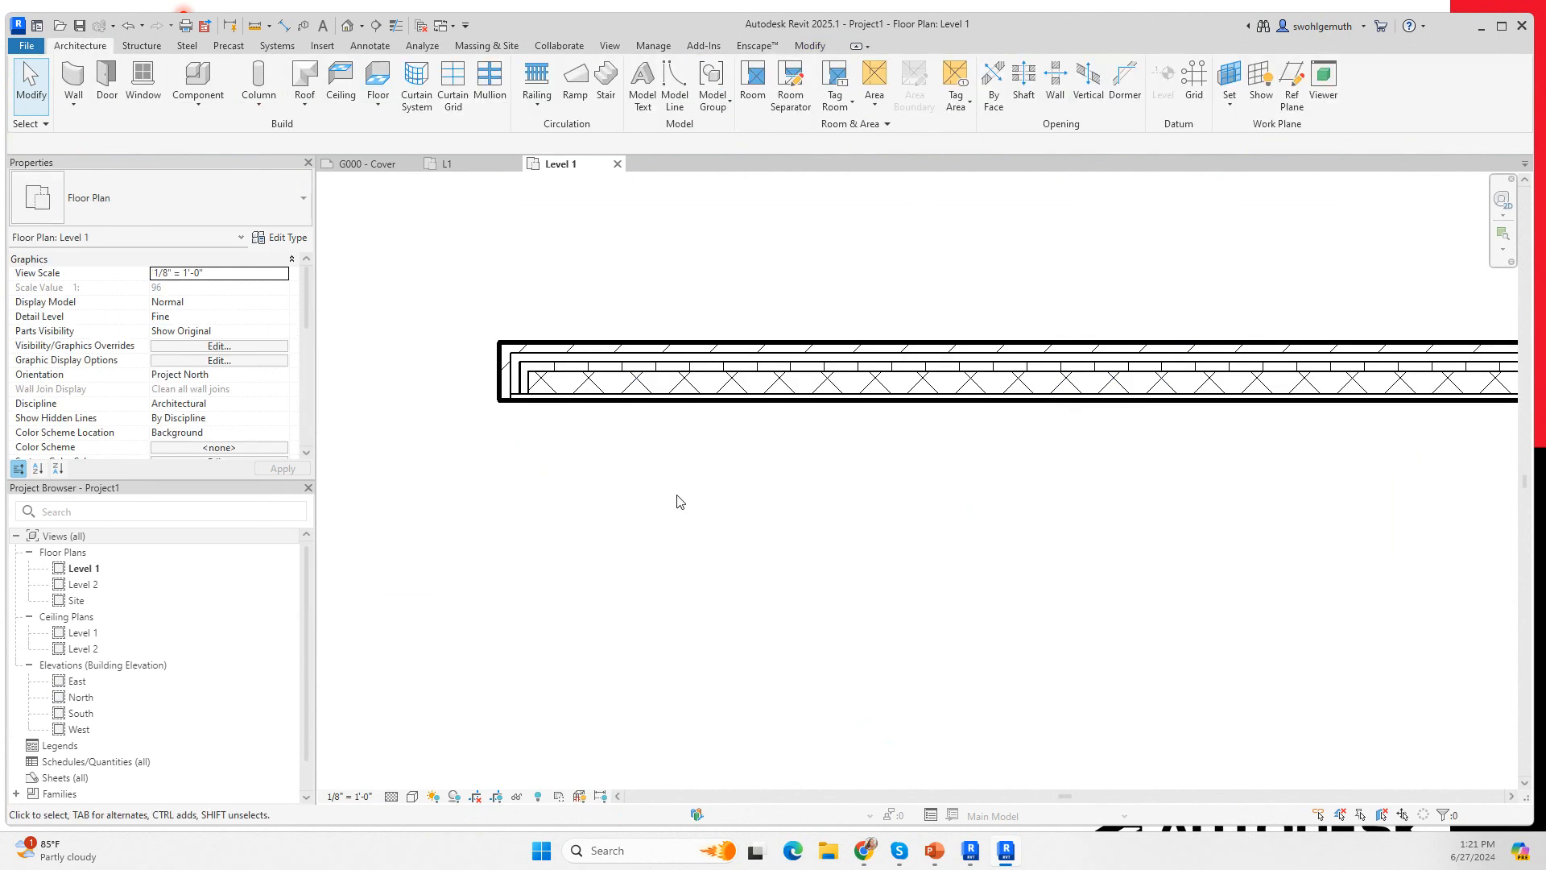
scroll(677, 502, "down", 3)
scroll(677, 501, "up", 2)
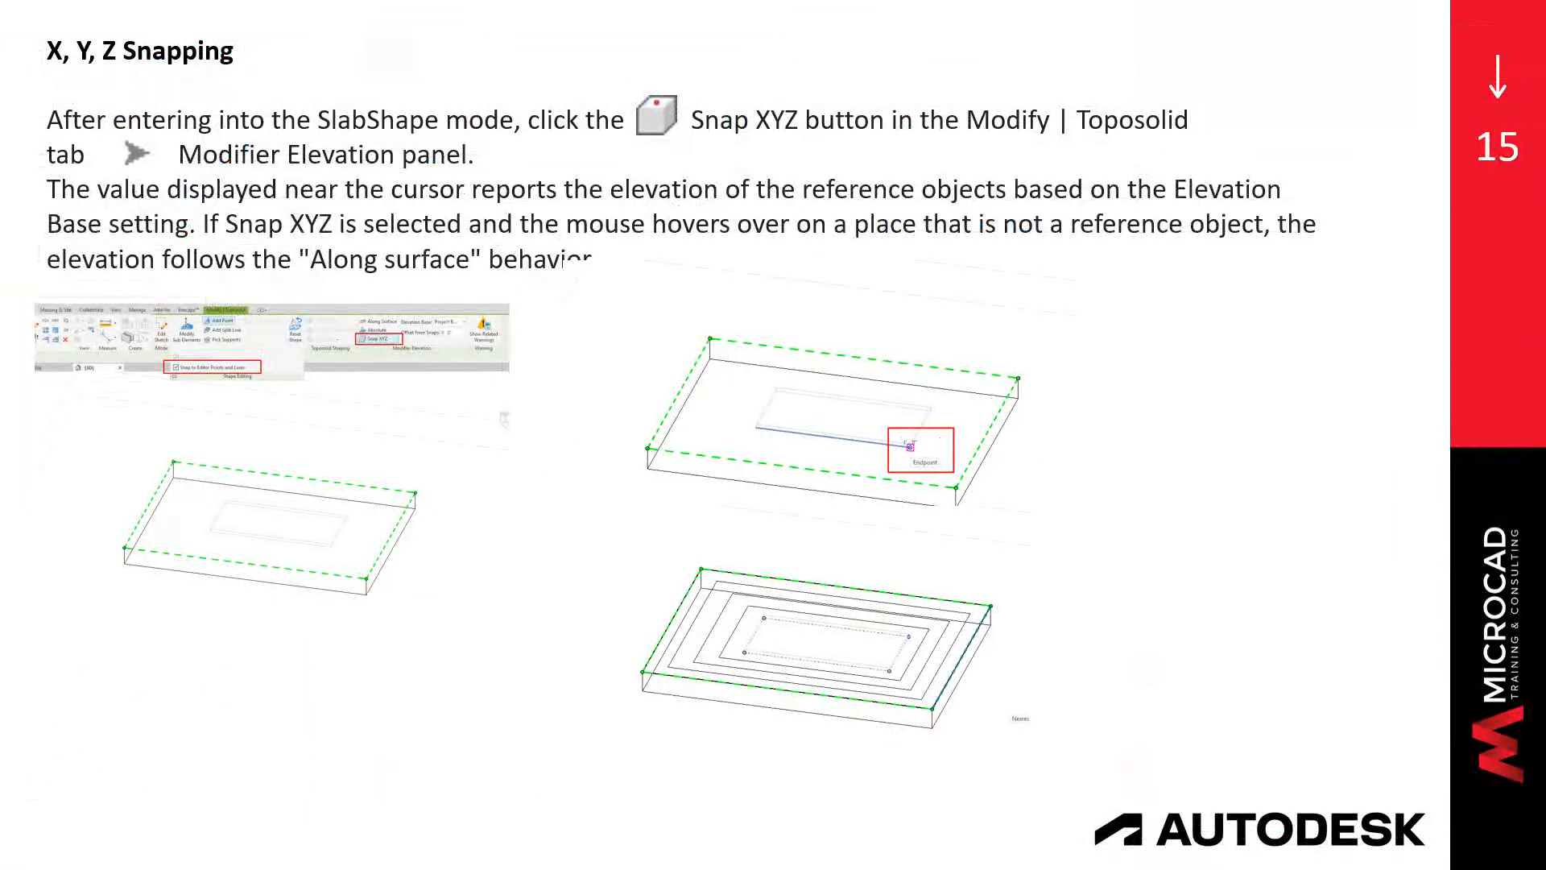
key("Right")
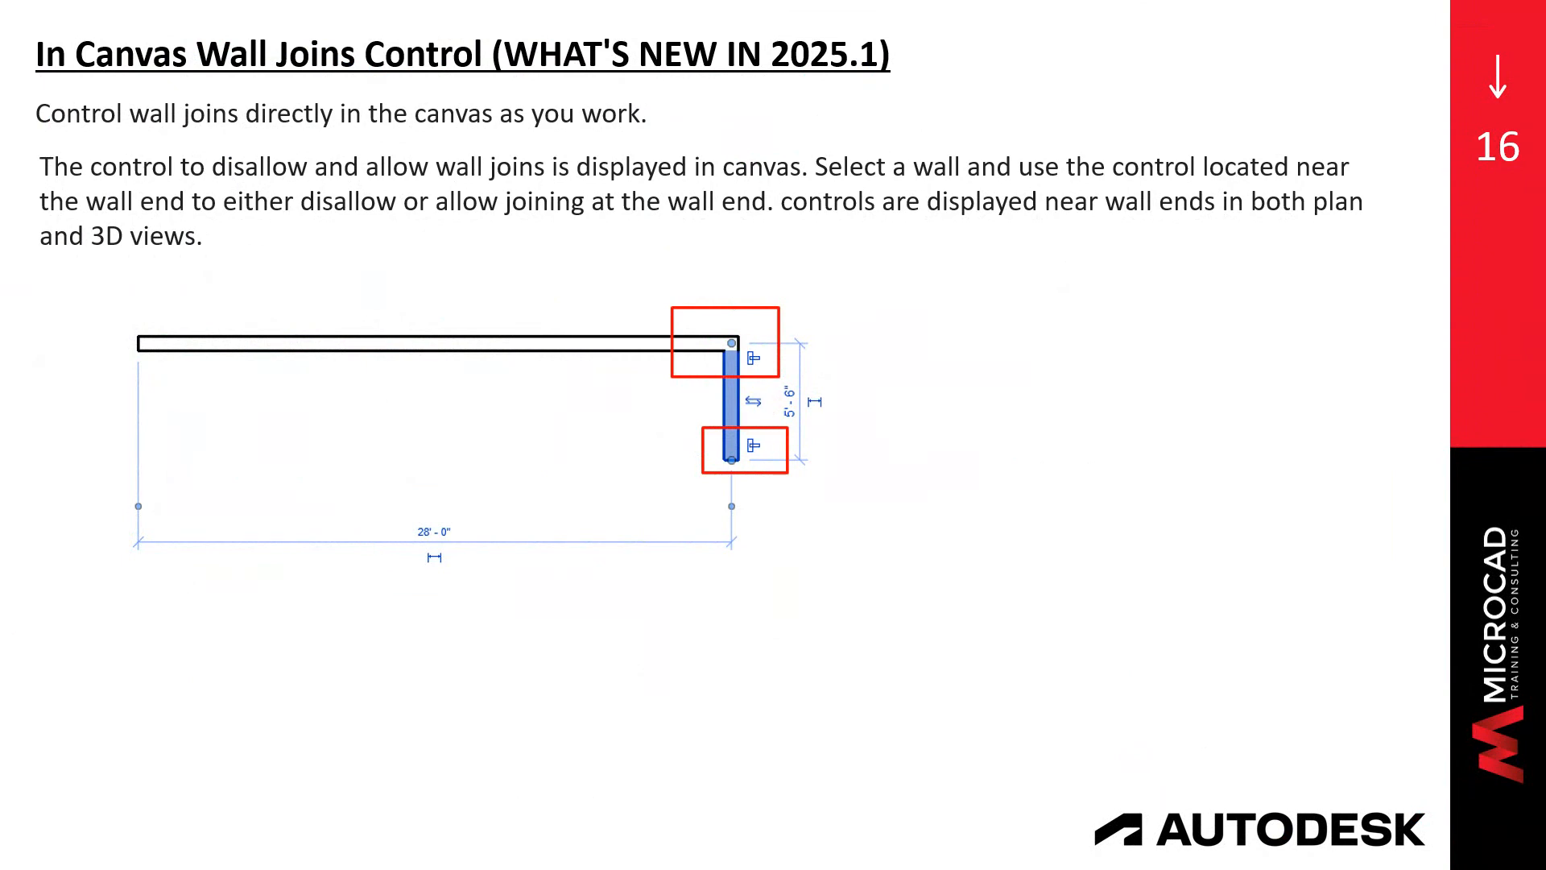
key("Right")
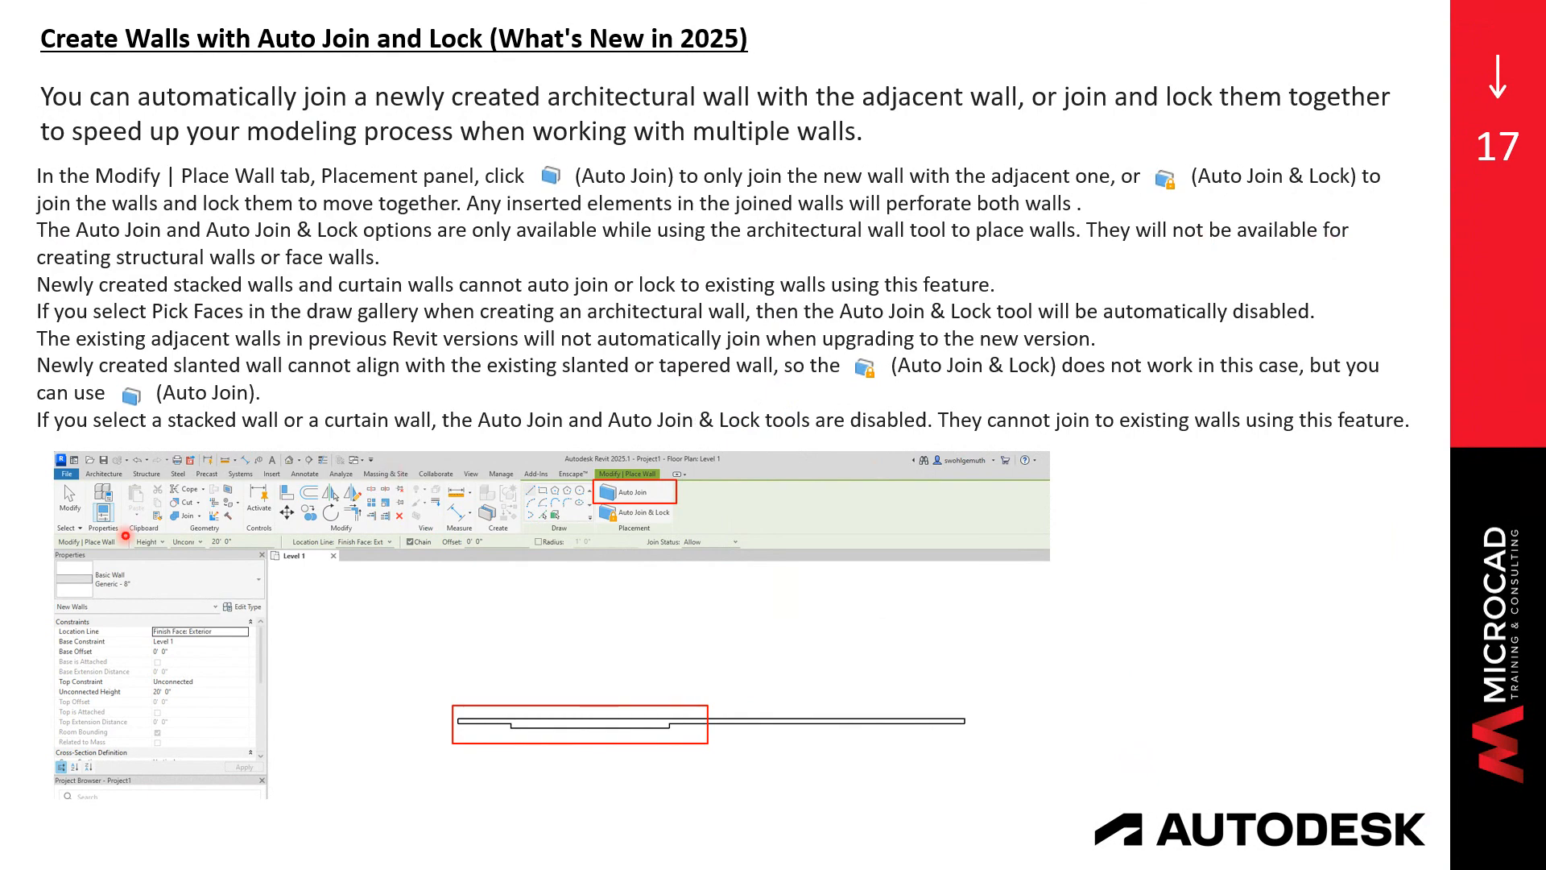
Switch to Revit and draw a horizontal Generic - 8" wall about 26'-6" long below the brick wall, using the Finish Face: Exterior location line.
key("alt+Tab")
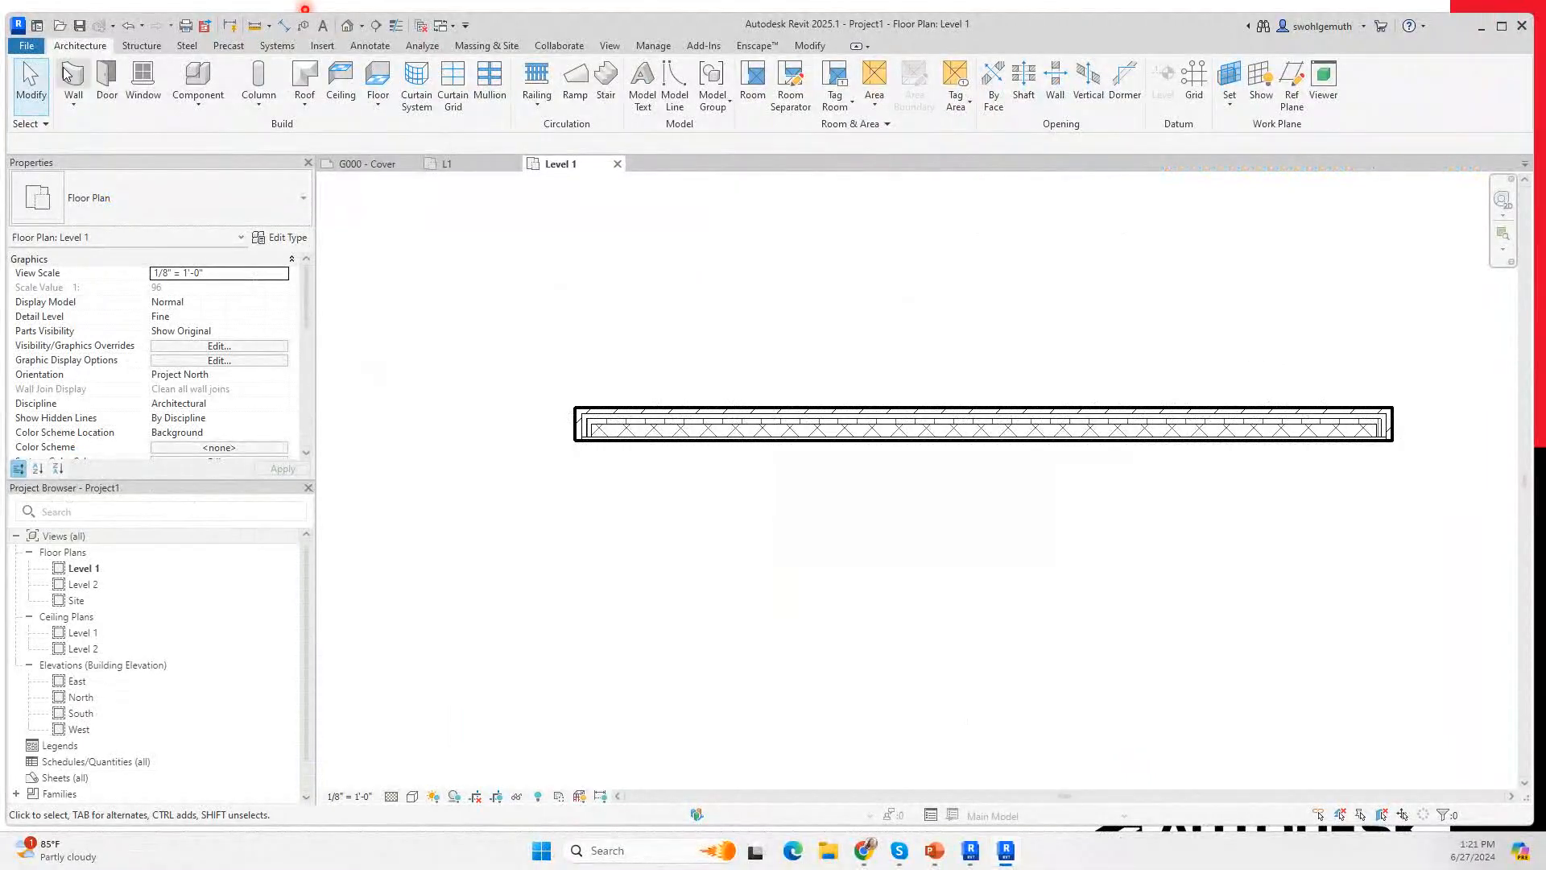
left_click(67, 74)
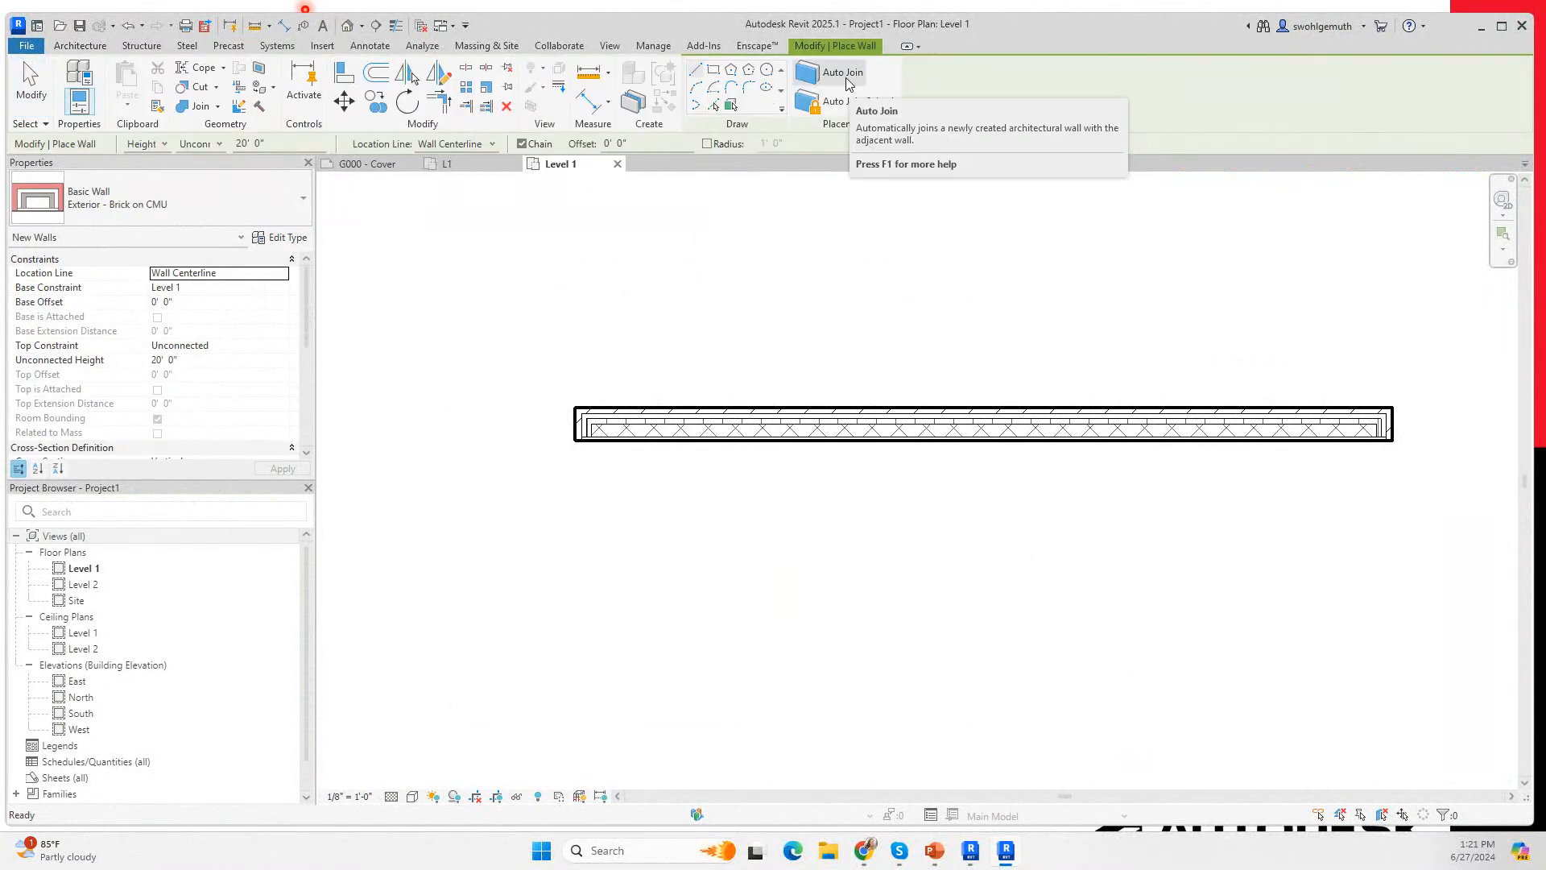
key("ctrl")
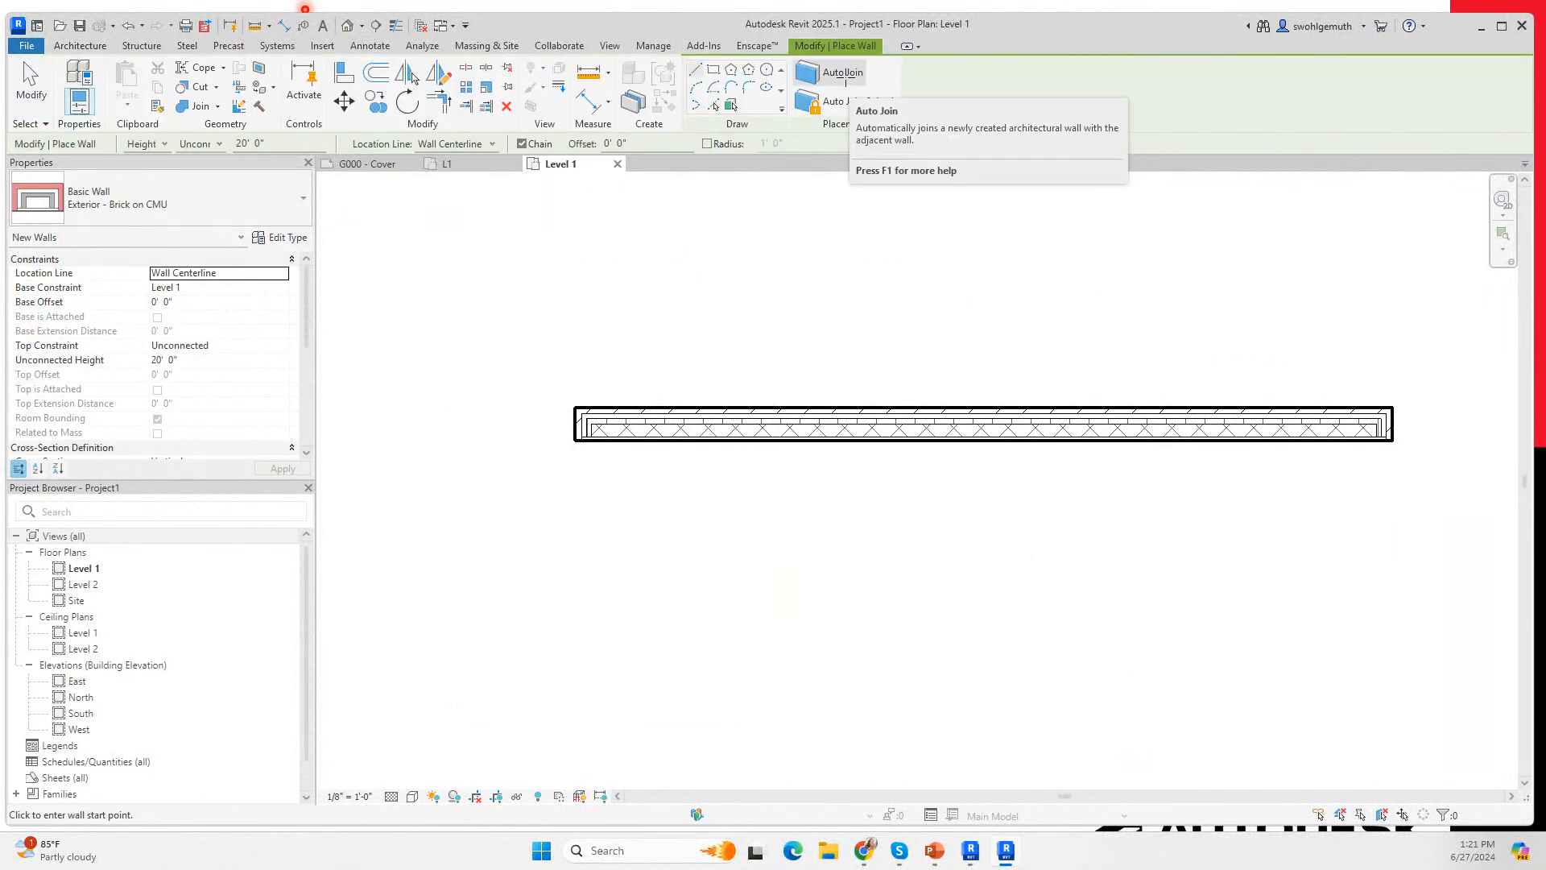
left_click(274, 187)
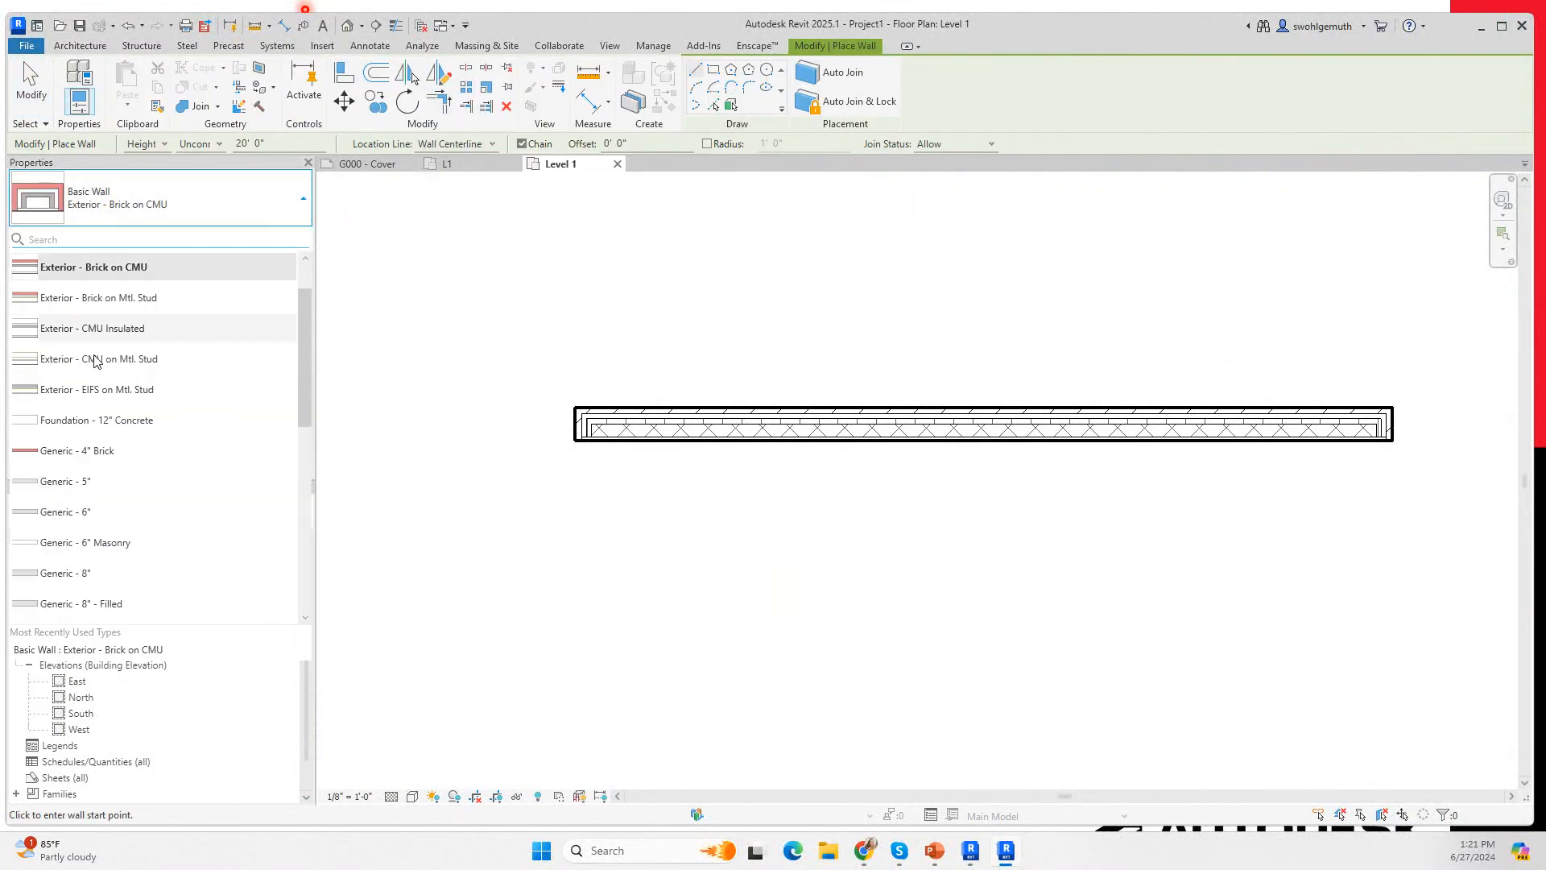
left_click(87, 573)
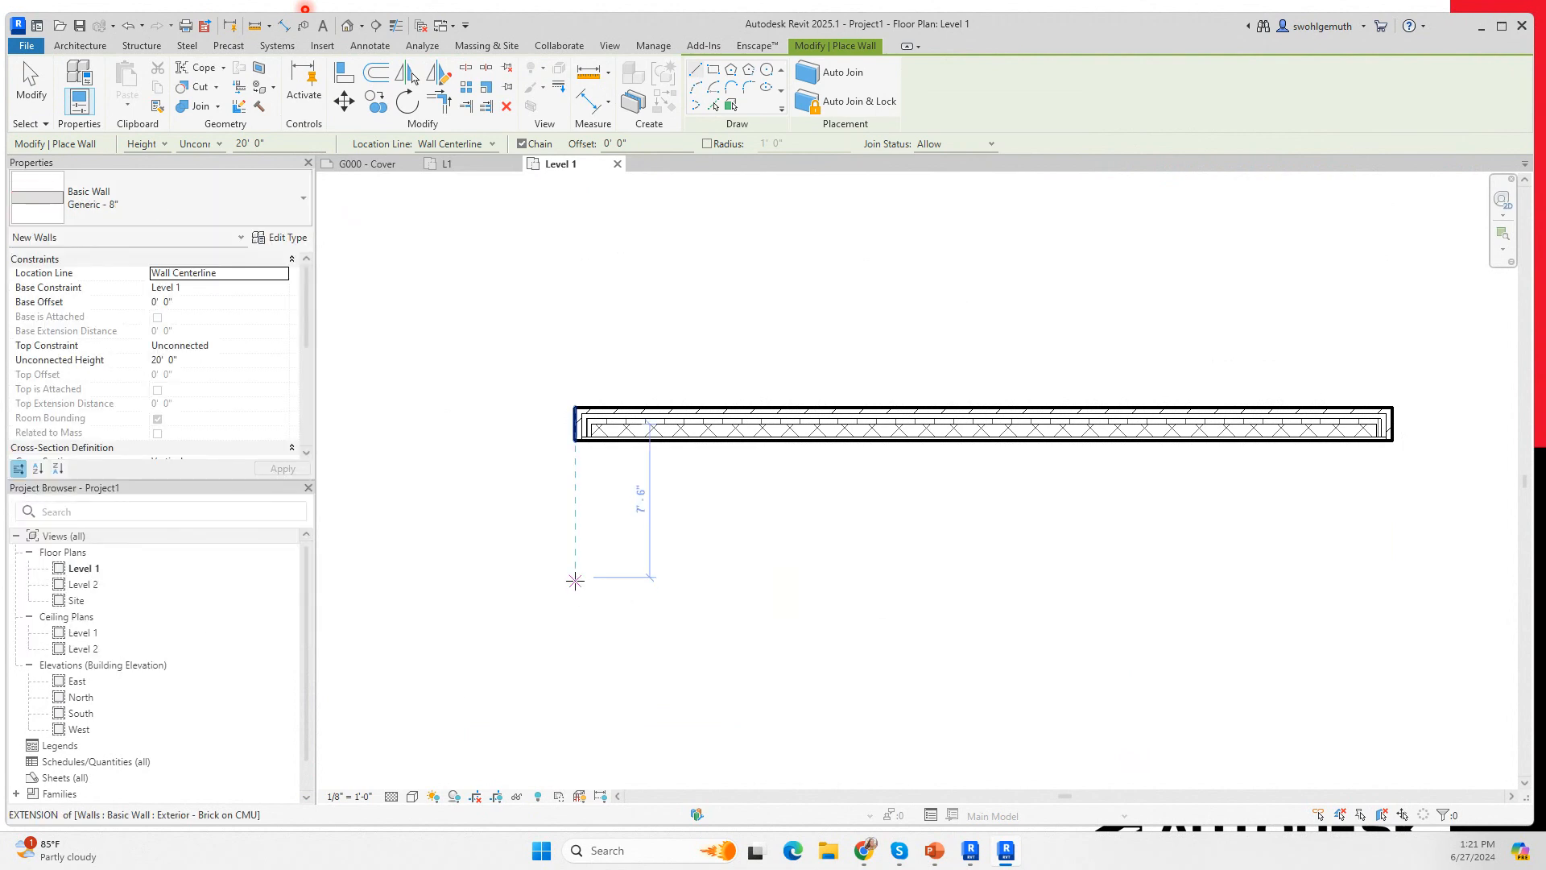
left_click(475, 143)
left_click(435, 184)
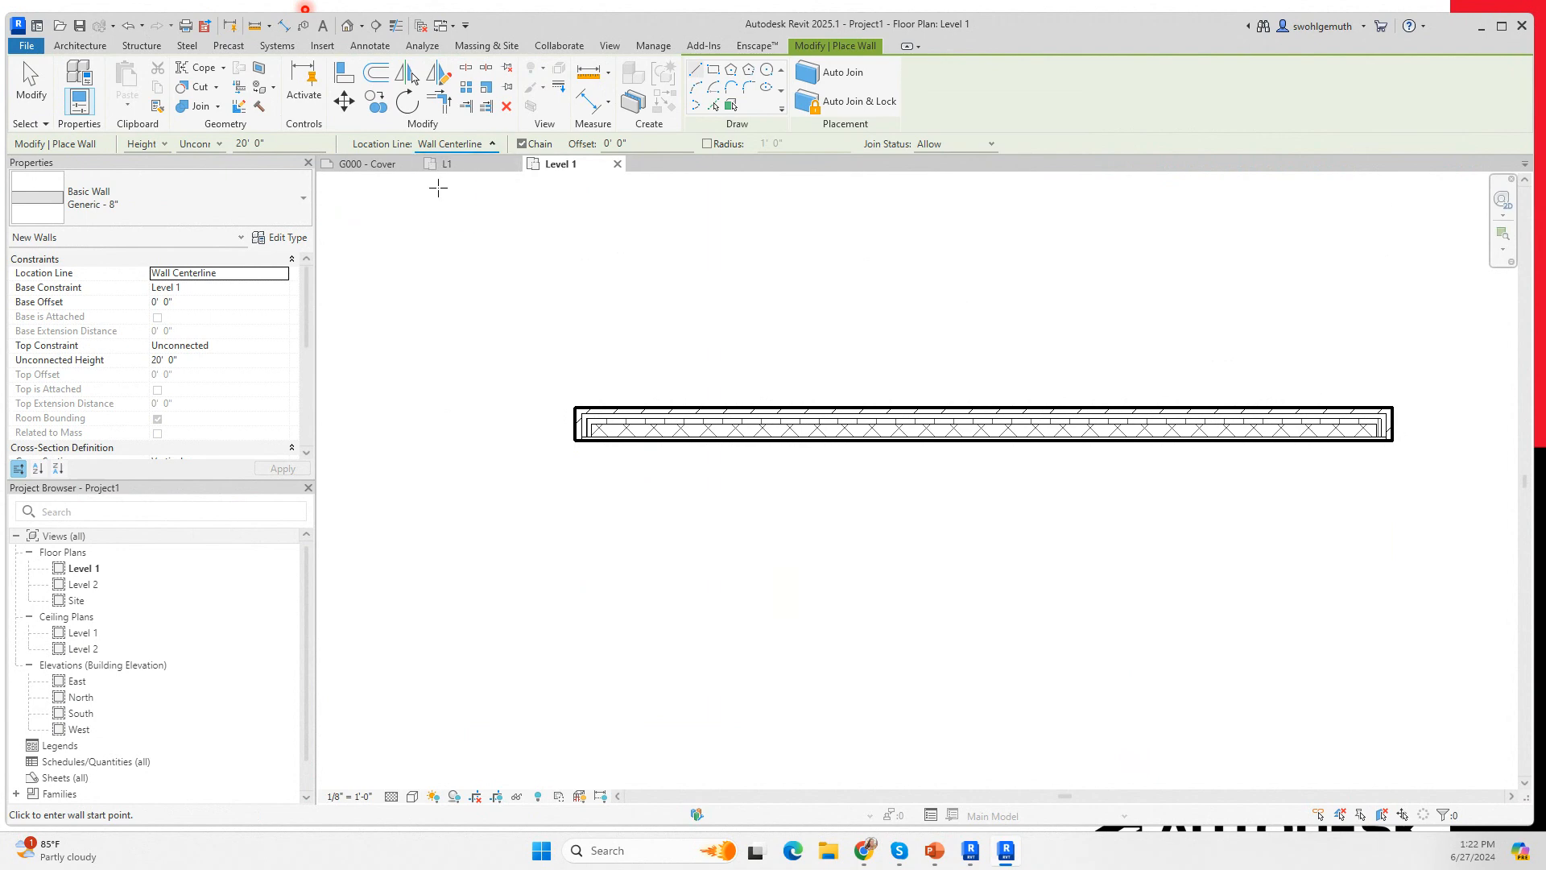
left_click(575, 556)
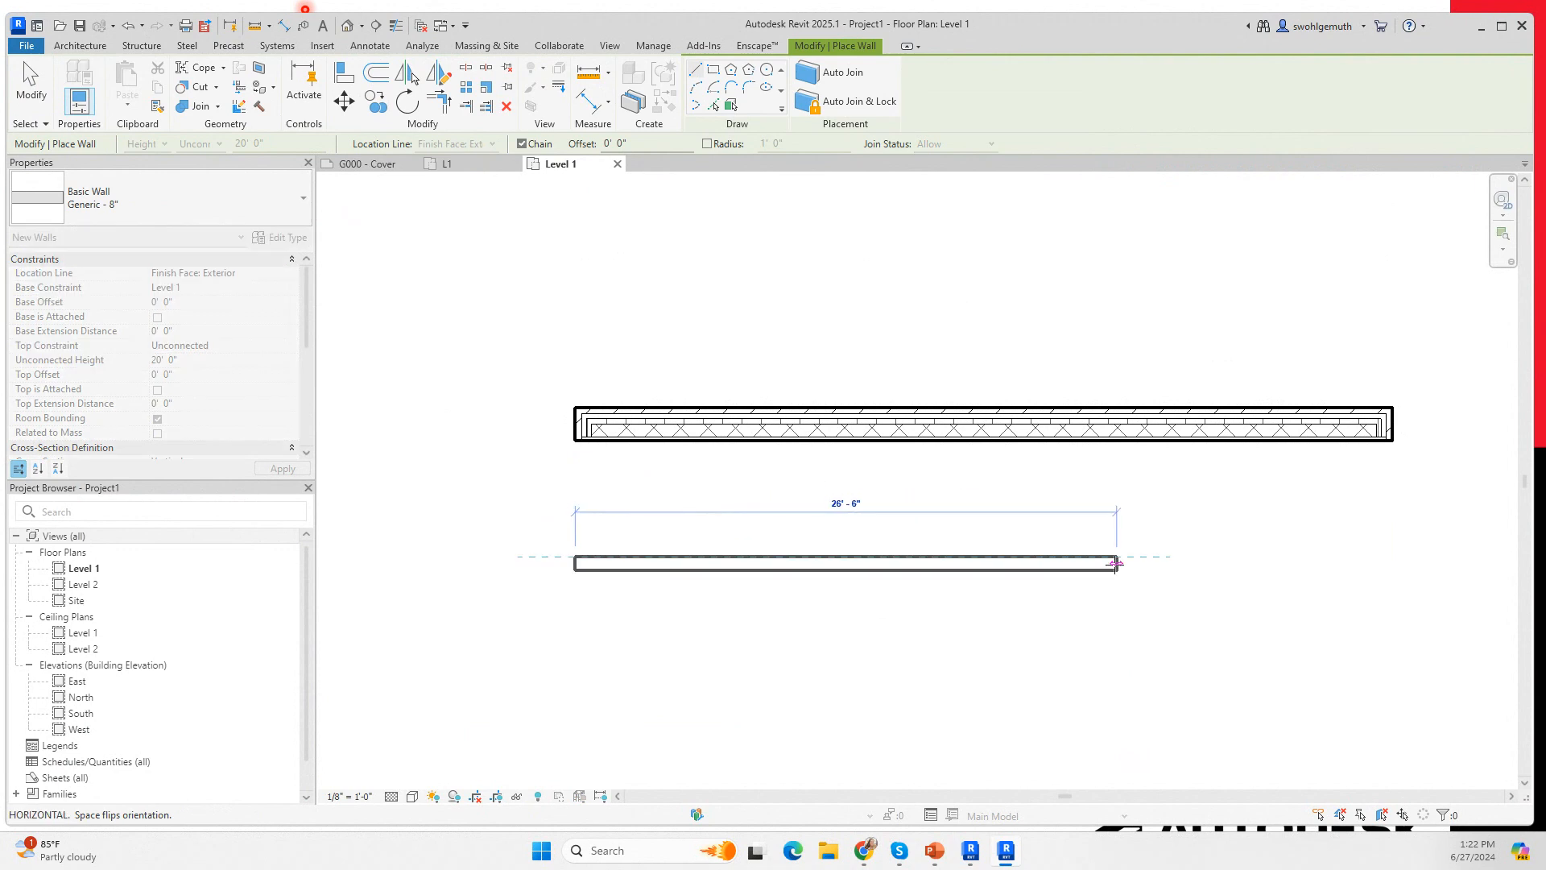
left_click(1115, 555)
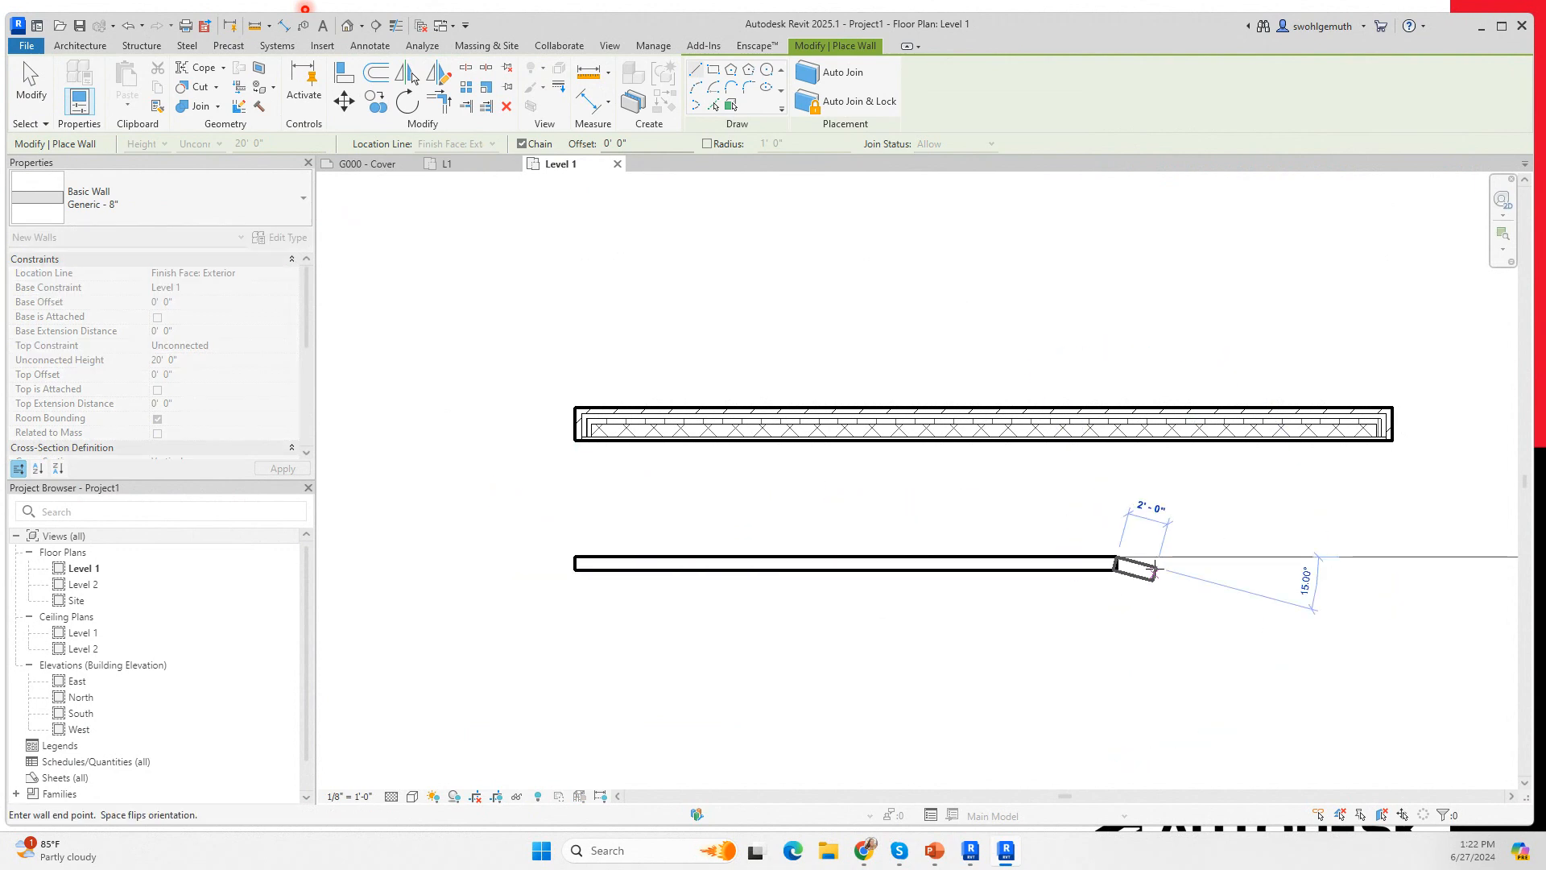
key("Escape")
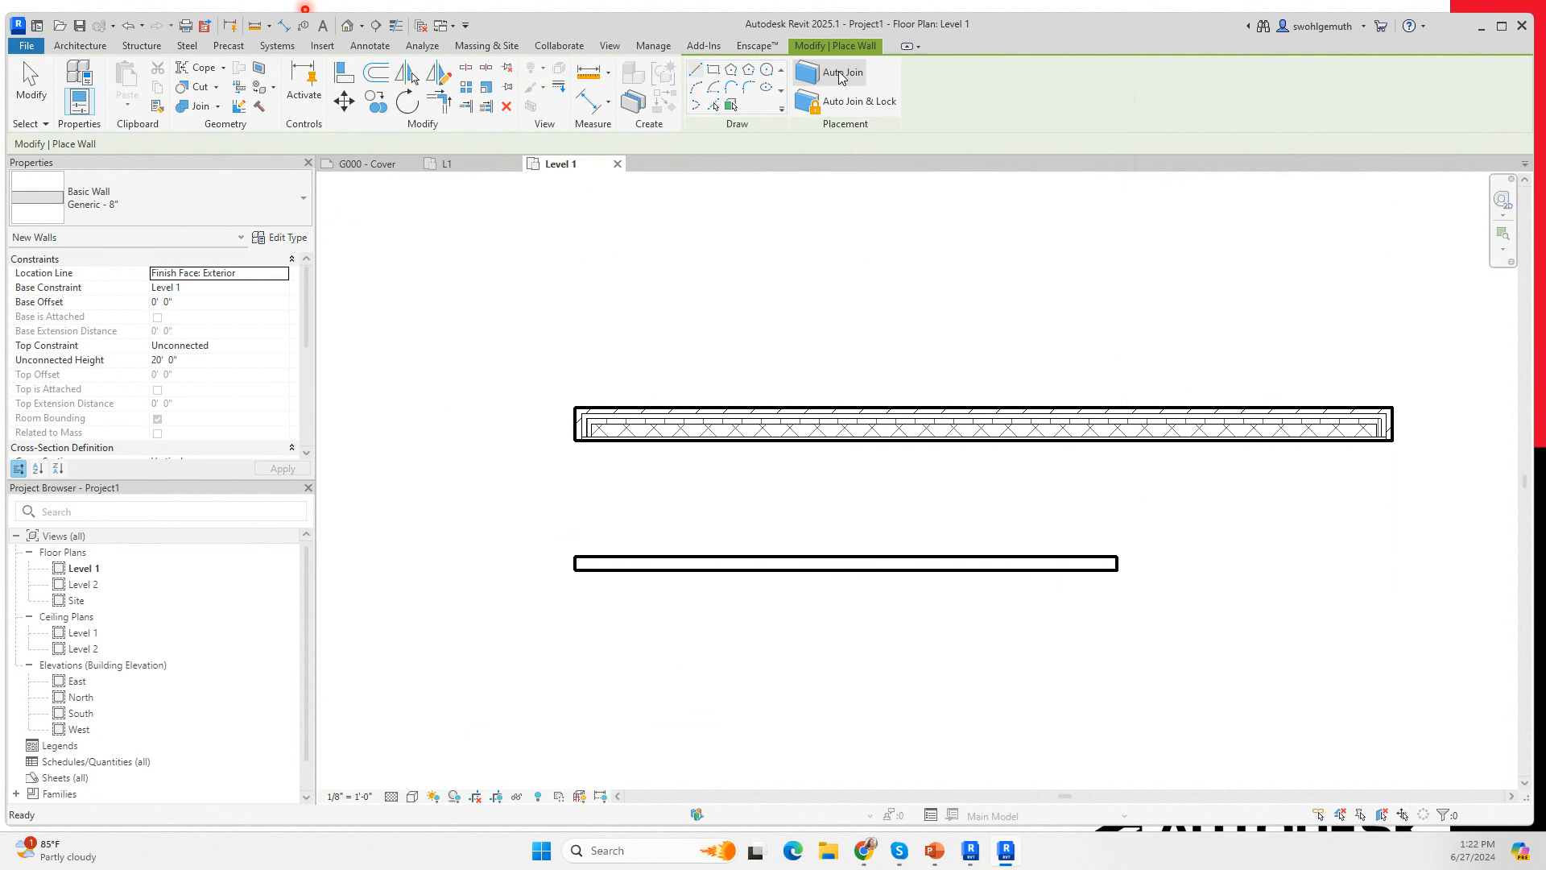
Draw a shorter Generic - 8" wall with Auto Join along the lower face of the existing Generic - 8" wall's middle portion.
left_click(840, 76)
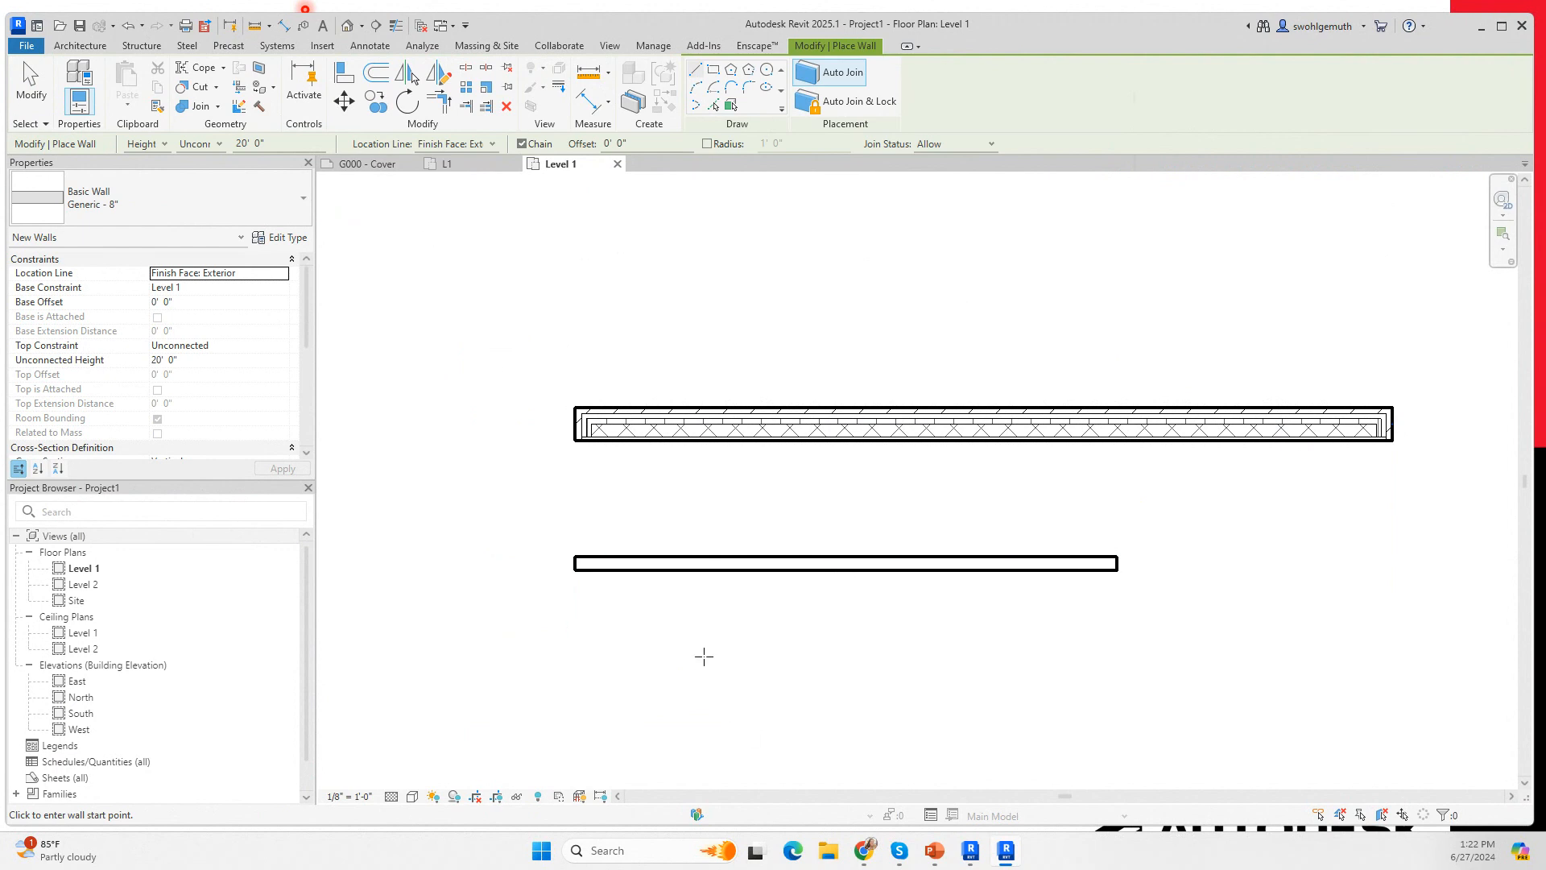
left_click(695, 570)
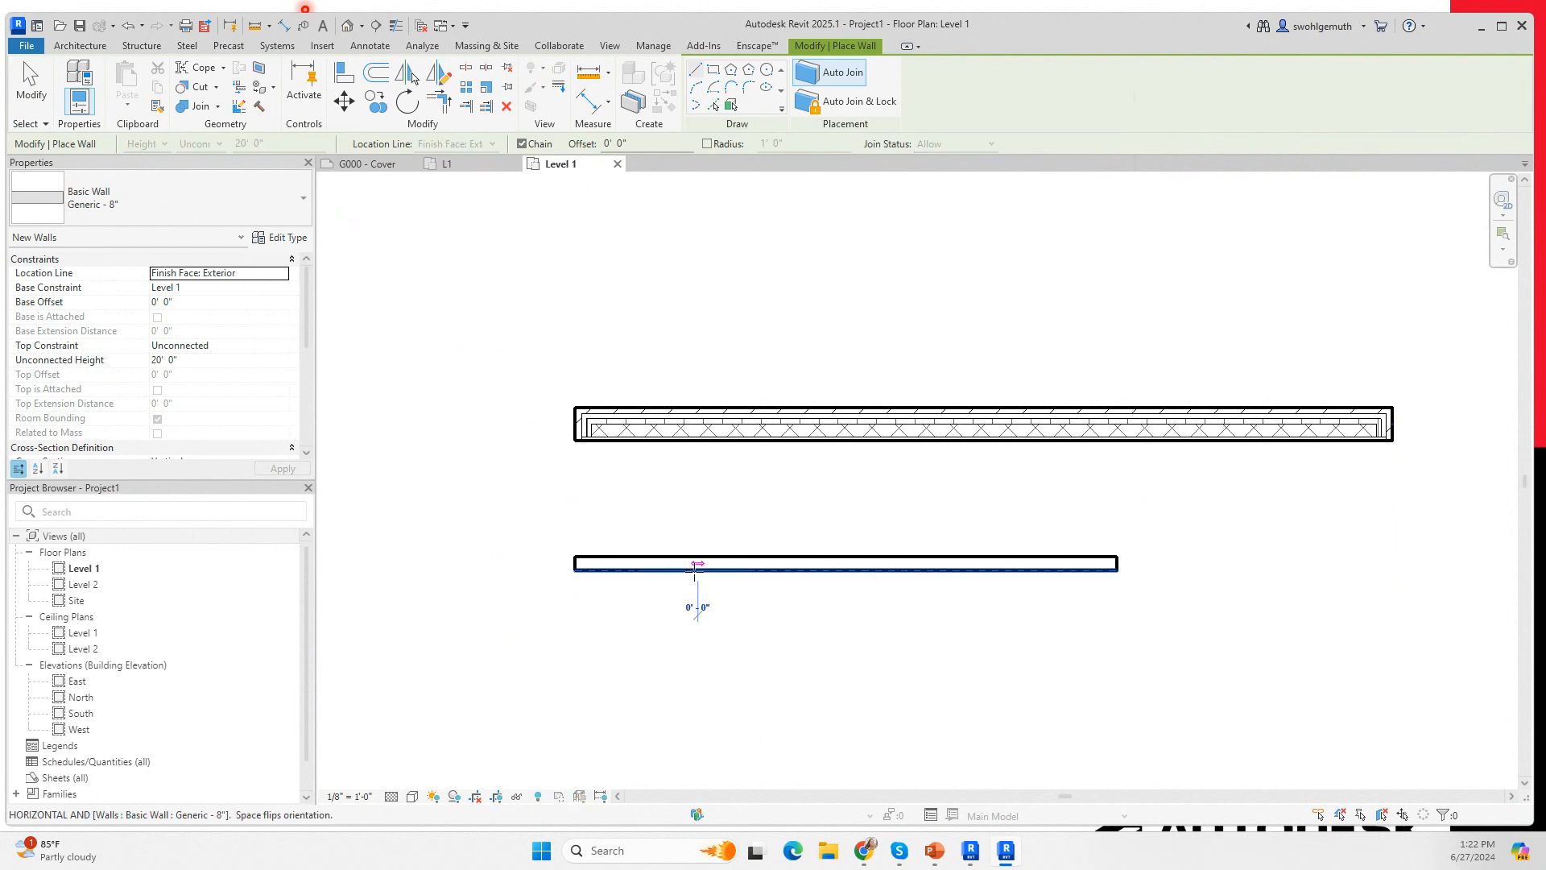
left_click(983, 570)
key("Escape")
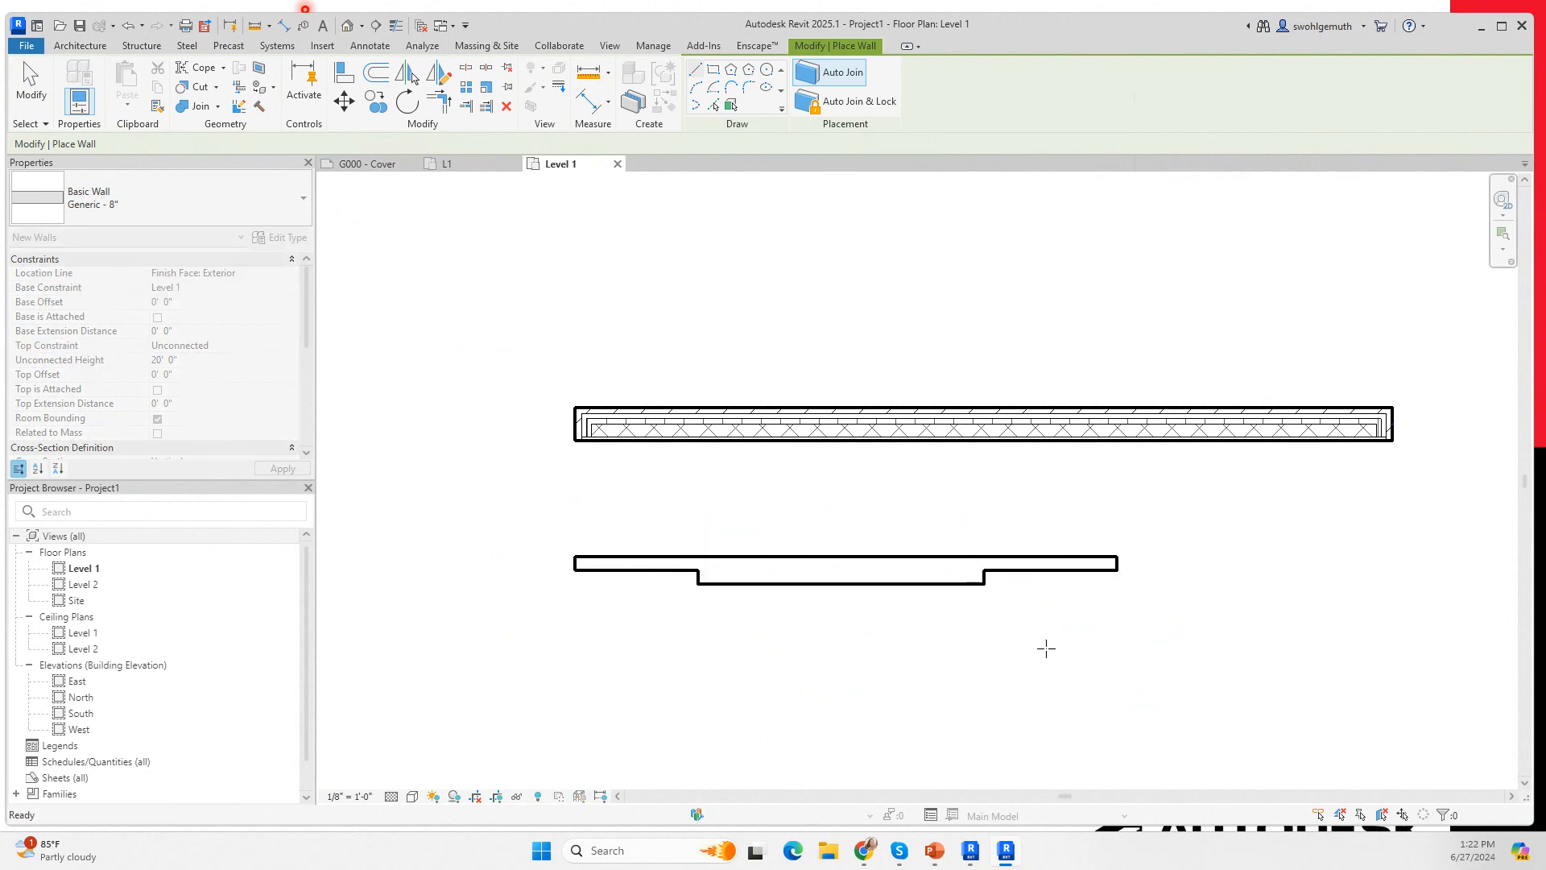
key("Escape")
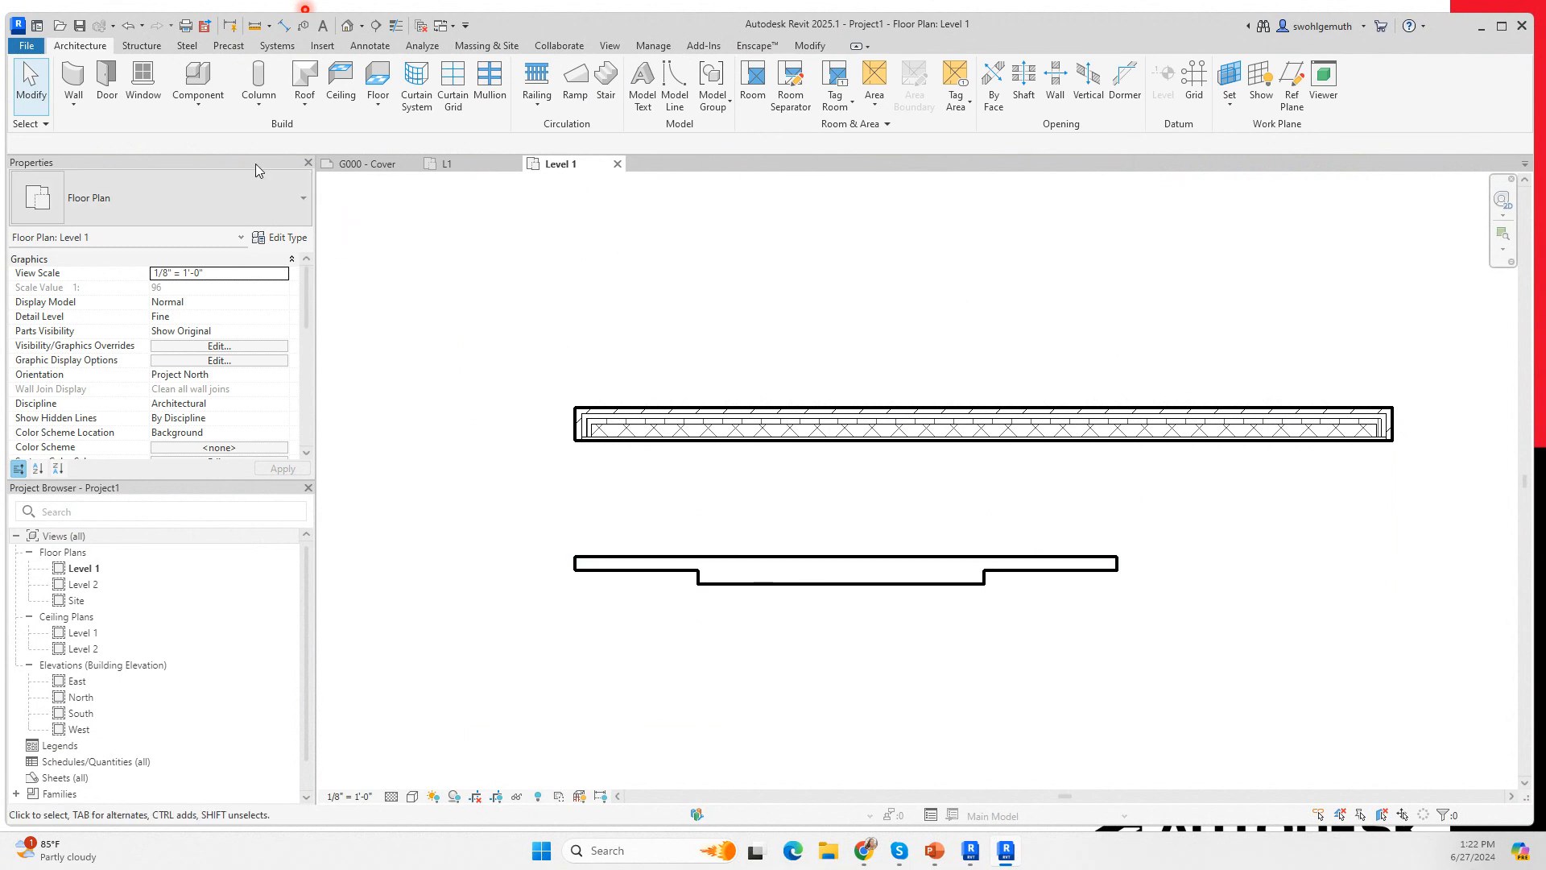
Start placing another Generic - 8" wall with Auto Join enabled.
left_click(74, 81)
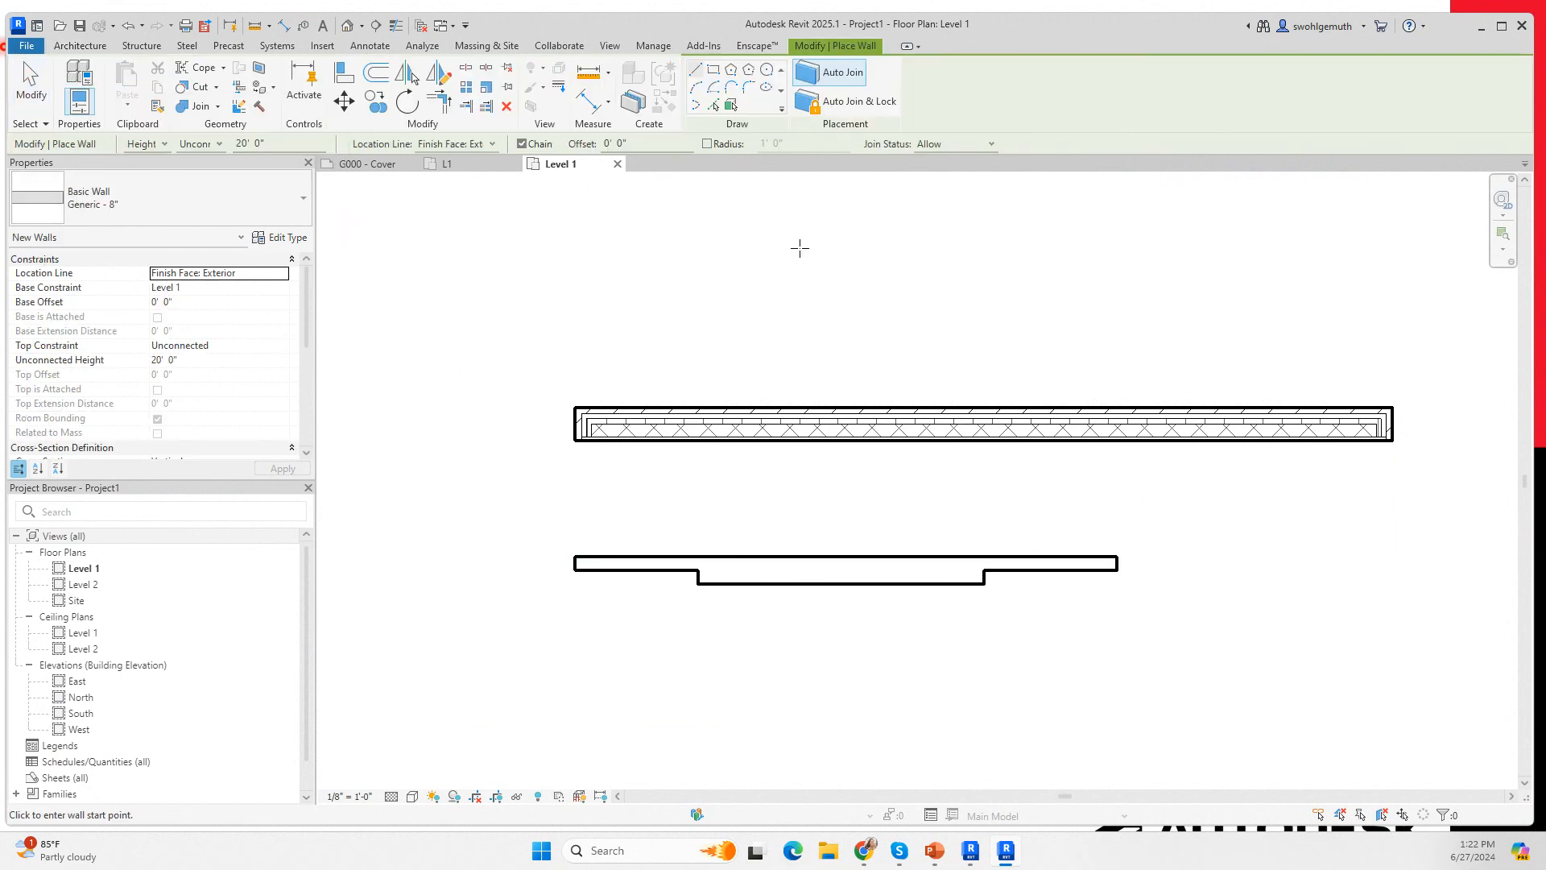